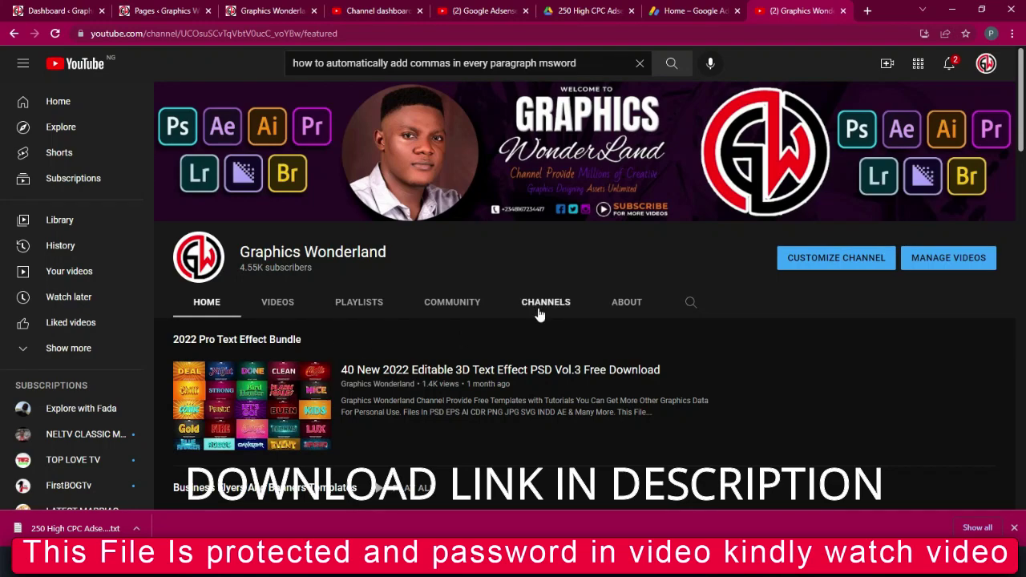
- Scroll down the channel's home page and back up to the top
scroll(539, 315, down, 5)
drag(1018, 188, 1009, 497)
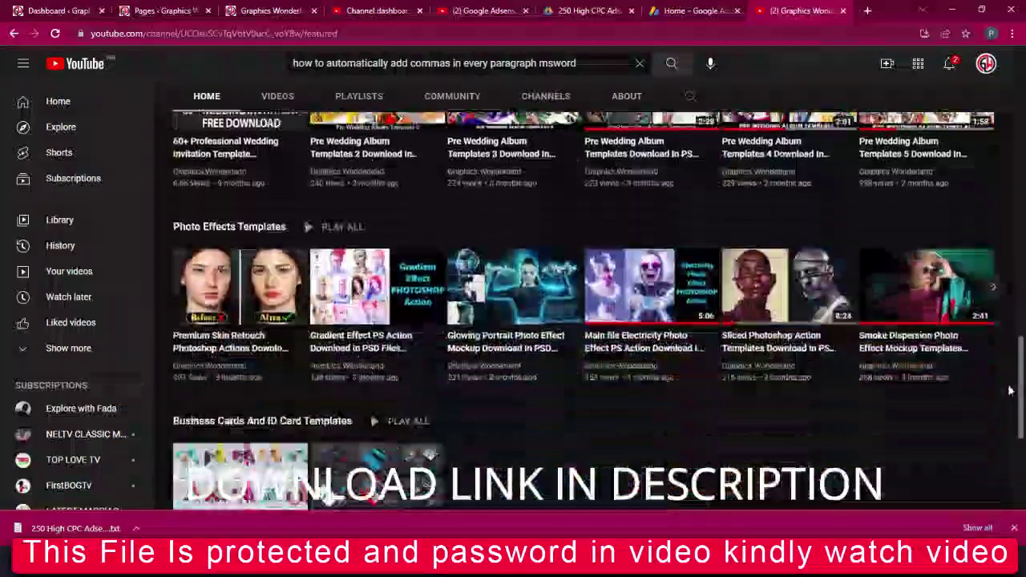
scroll(802, 441, up, 5)
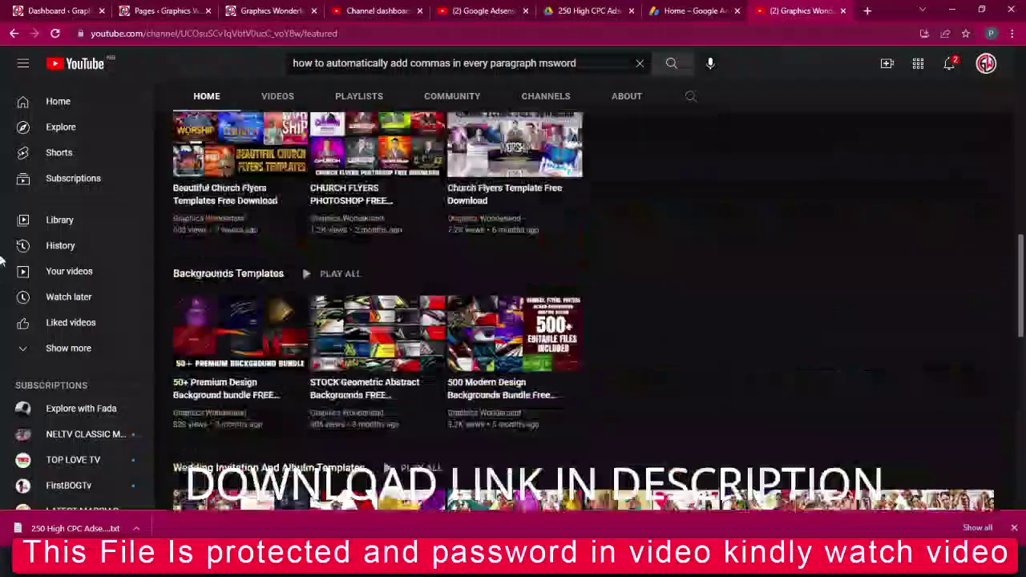
scroll(601, 384, up, 5)
scroll(401, 336, up, 5)
- Switch to the channel's VIDEOS tab and scroll down through the Uploads grid
click(274, 313)
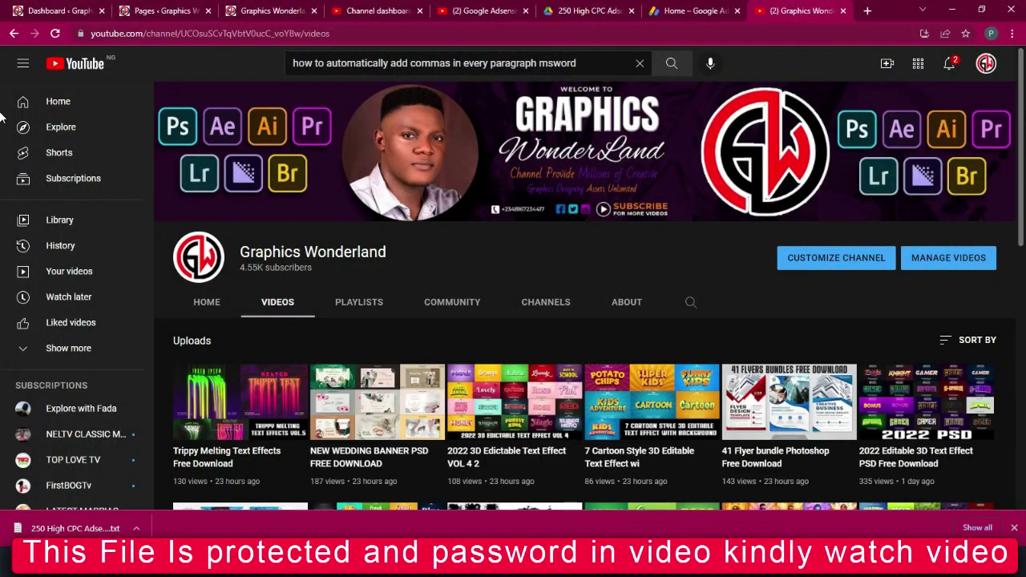
scroll(3, 136, down, 2)
scroll(2, 176, down, 3)
scroll(2, 209, down, 1)
scroll(2, 240, up, 2)
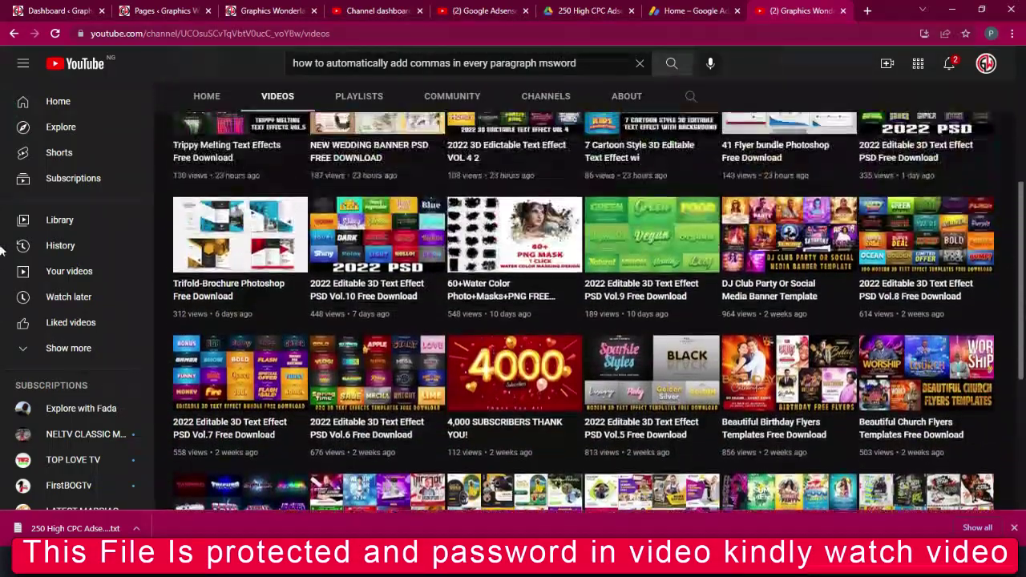
scroll(240, 273, down, 2)
scroll(561, 305, down, 2)
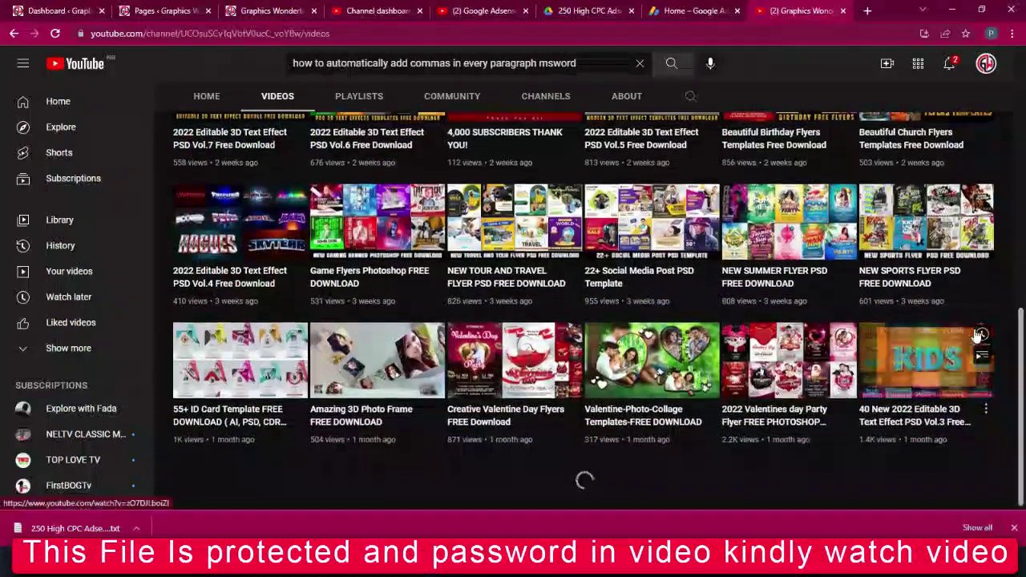
scroll(910, 311, down, 5)
scroll(910, 313, up, 10)
scroll(910, 317, down, 4)
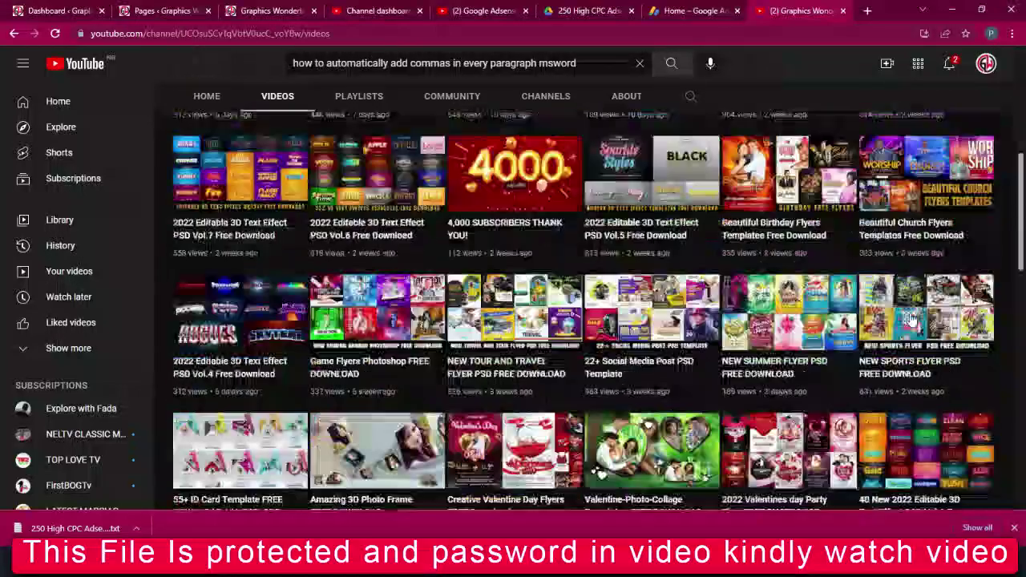
scroll(910, 317, down, 5)
scroll(910, 313, down, 1)
scroll(910, 317, down, 2)
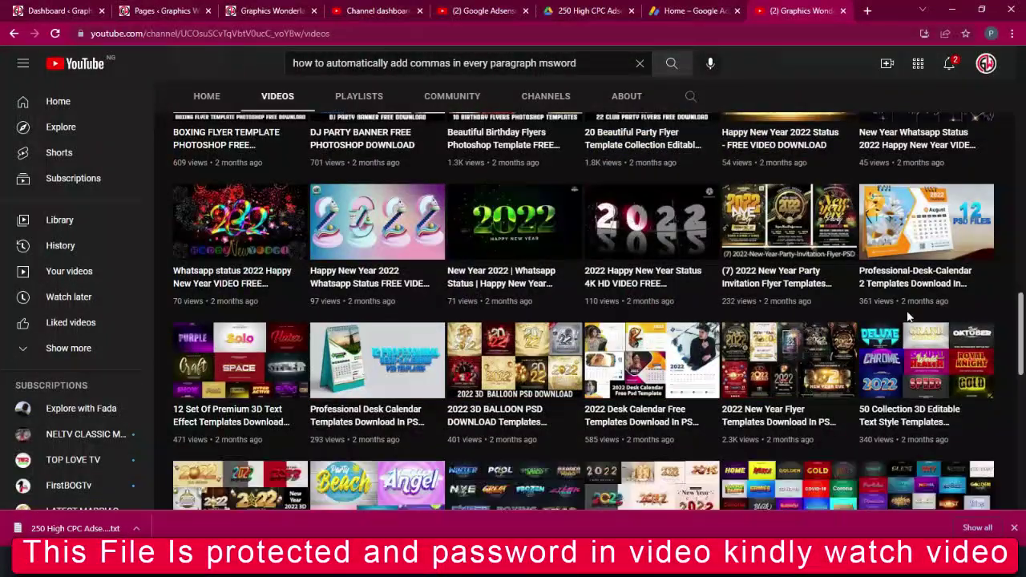
scroll(909, 318, down, 5)
scroll(908, 317, down, 3)
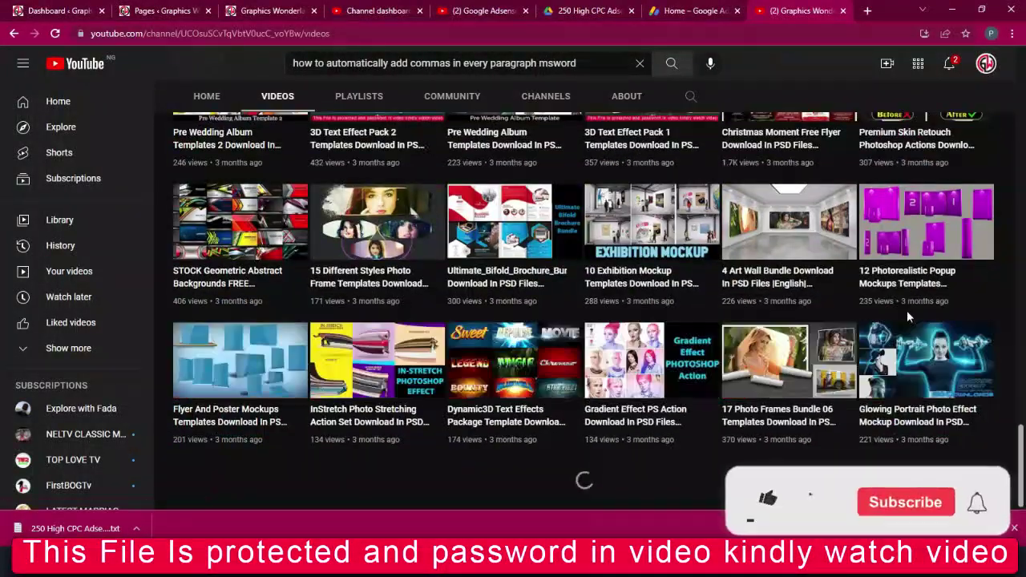
scroll(907, 313, down, 4)
- Scroll further through the uploads, then return to the top of the grid
scroll(907, 317, up, 3)
scroll(907, 315, down, 4)
scroll(904, 311, down, 4)
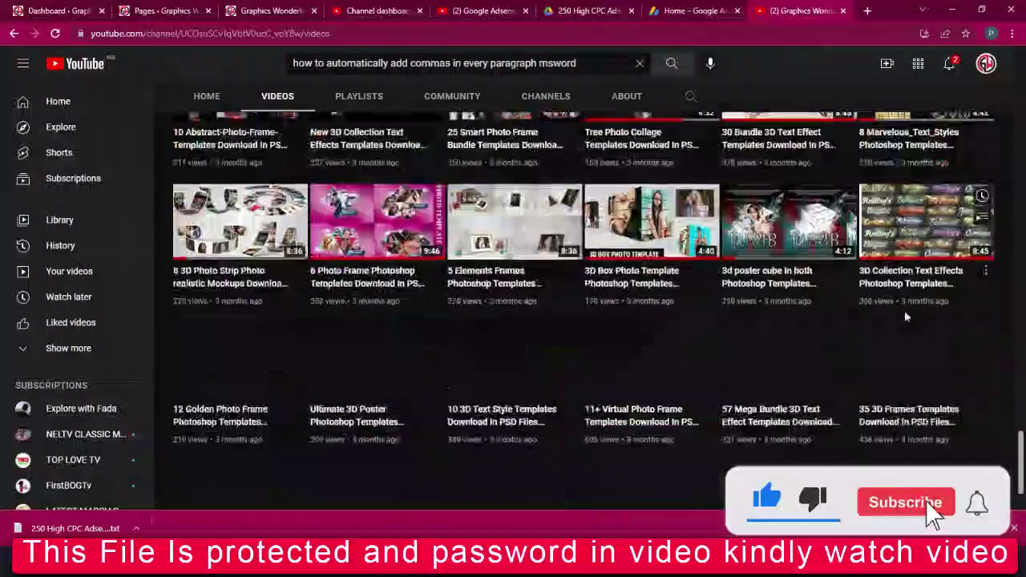
scroll(903, 314, down, 5)
scroll(892, 316, down, 3)
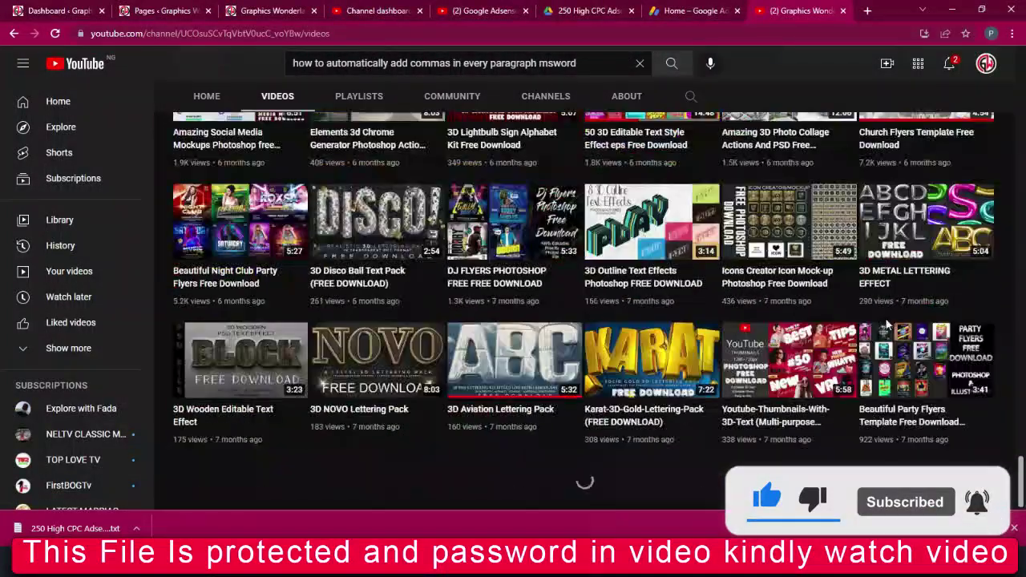
scroll(883, 323, down, 5)
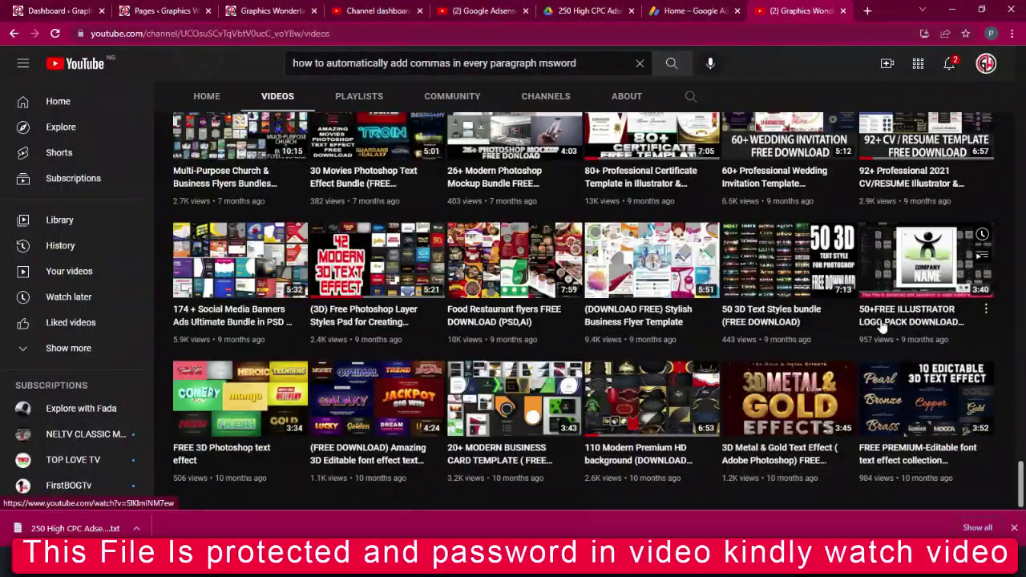
scroll(881, 324, up, 5)
scroll(882, 325, up, 3)
scroll(882, 325, up, 5)
scroll(882, 325, up, 5)
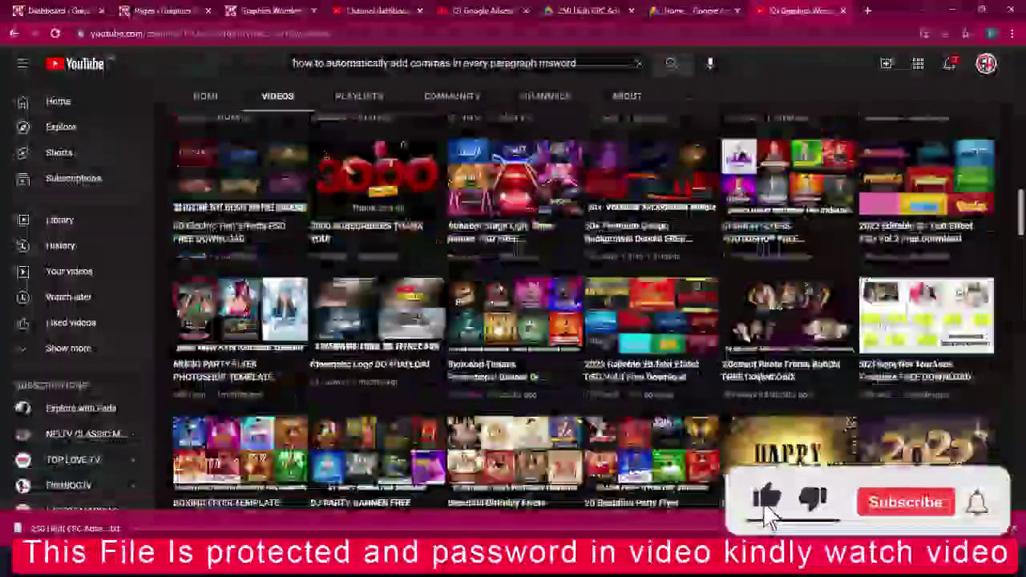
scroll(882, 325, up, 5)
scroll(882, 325, up, 5)
scroll(882, 325, up, 3)
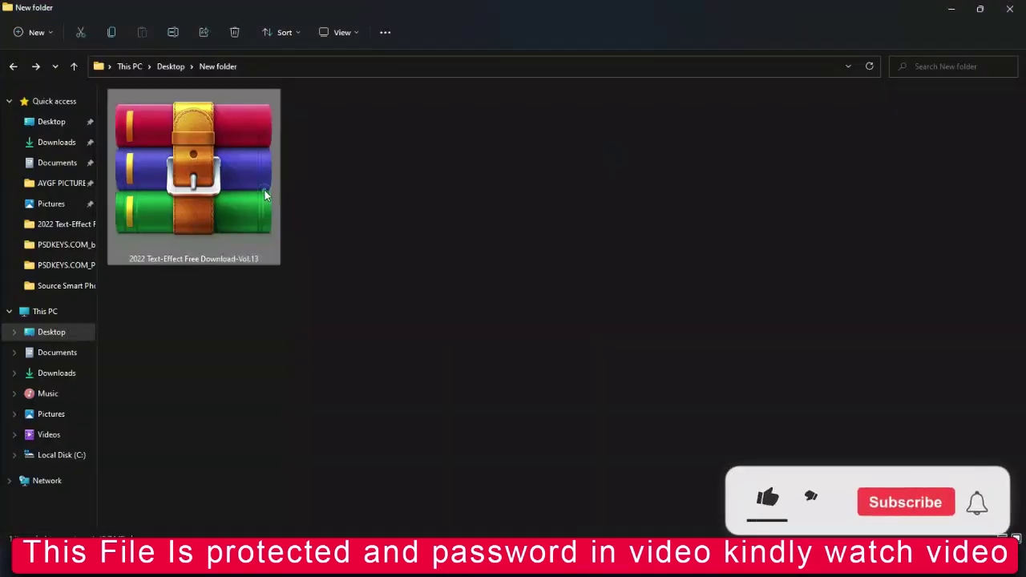
- Extract the RAR archive into its own folder, entering the archive password
right_click(264, 190)
click(302, 366)
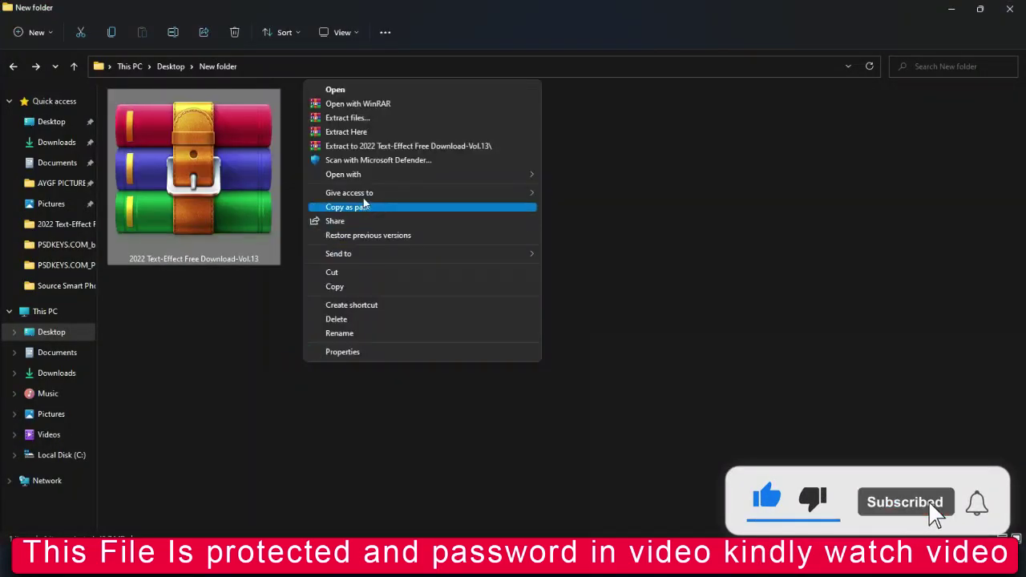
click(358, 144)
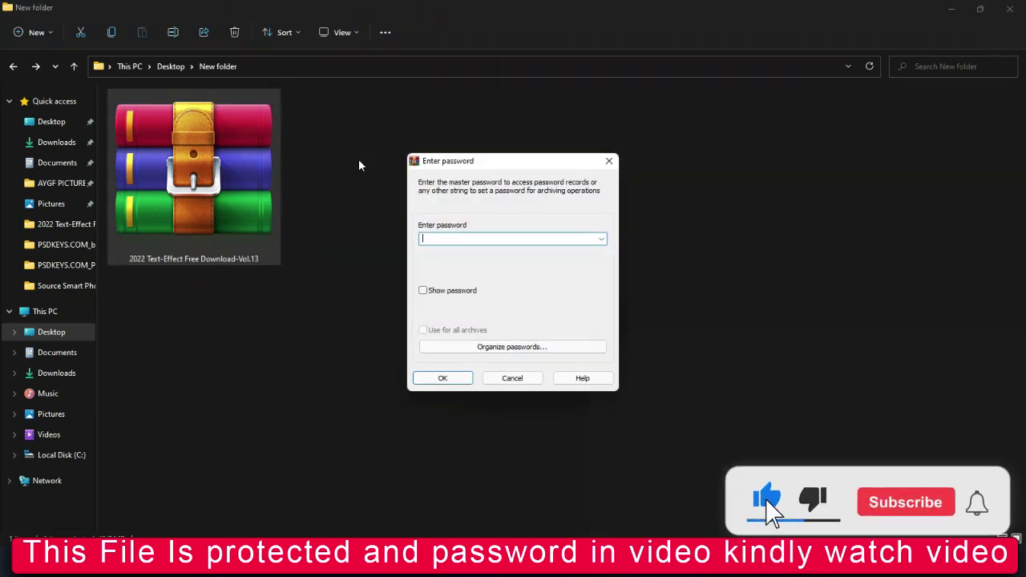
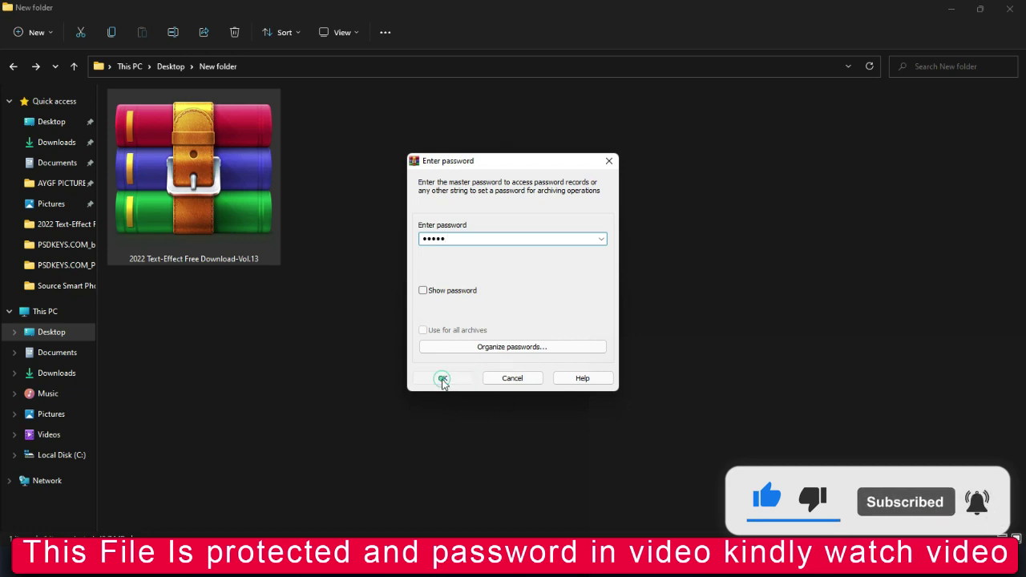
click(442, 379)
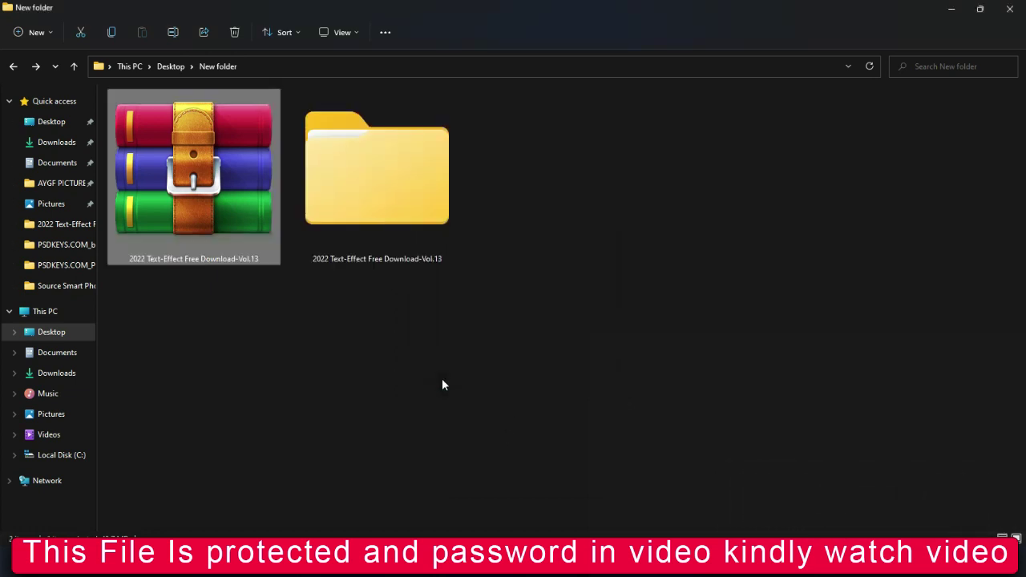
- Open the extracted folder with extra large icons and enter its inner text-effect folder
click(442, 385)
click(421, 233)
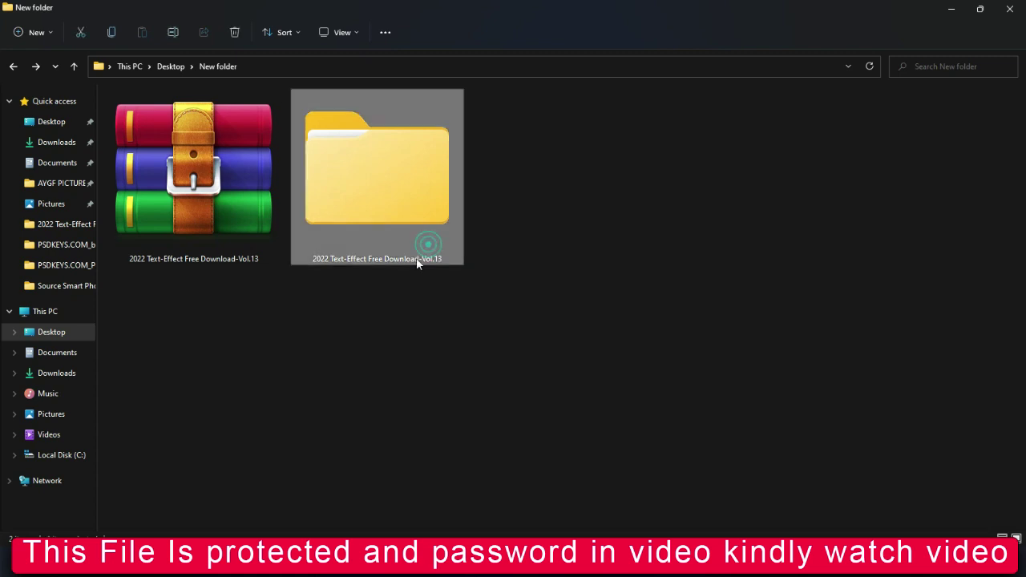
click(247, 247)
double_click(394, 250)
click(336, 32)
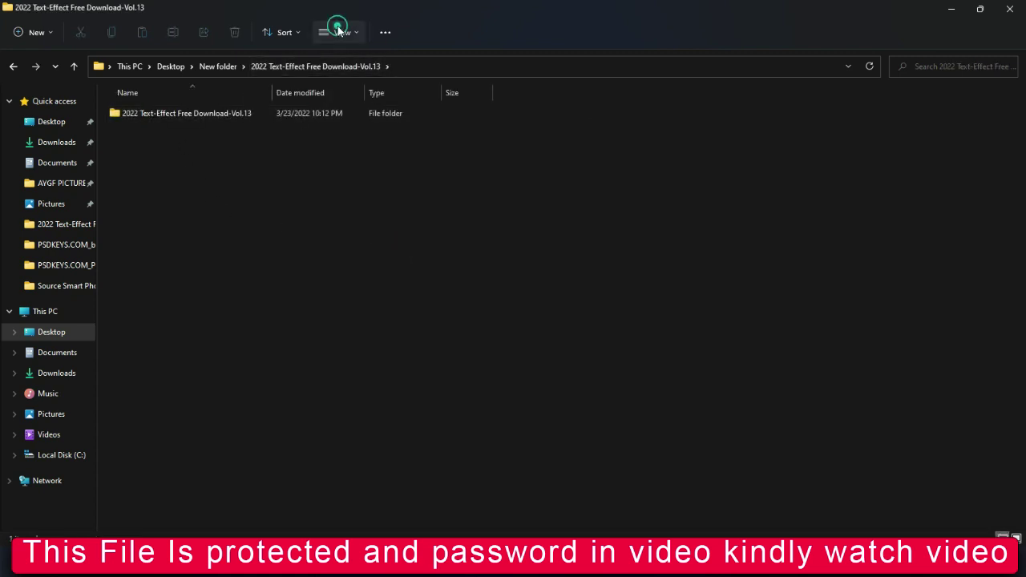
click(320, 63)
double_click(215, 139)
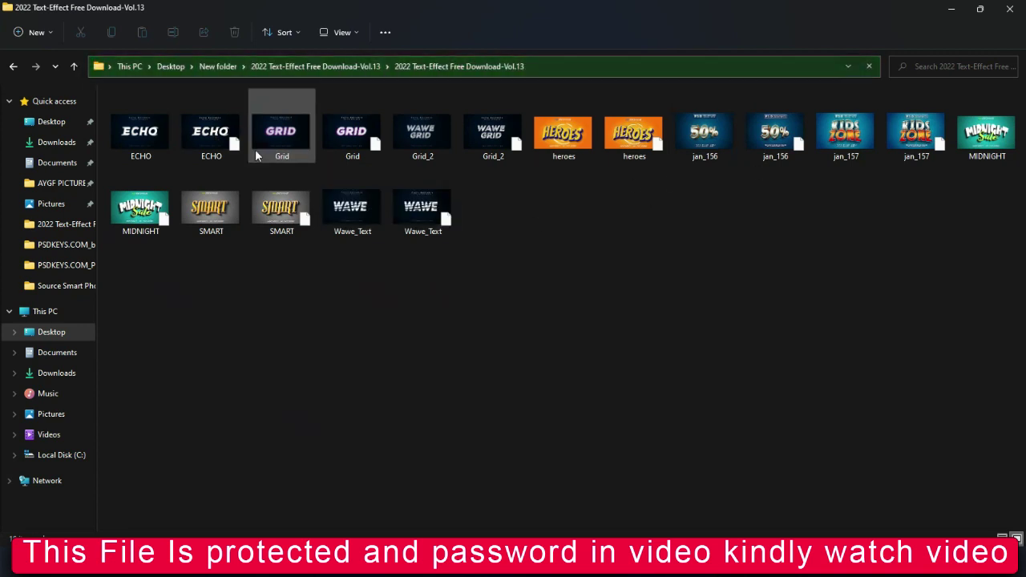
- View the ECHO preview in Picasa, zooming in and out, then close it
double_click(129, 138)
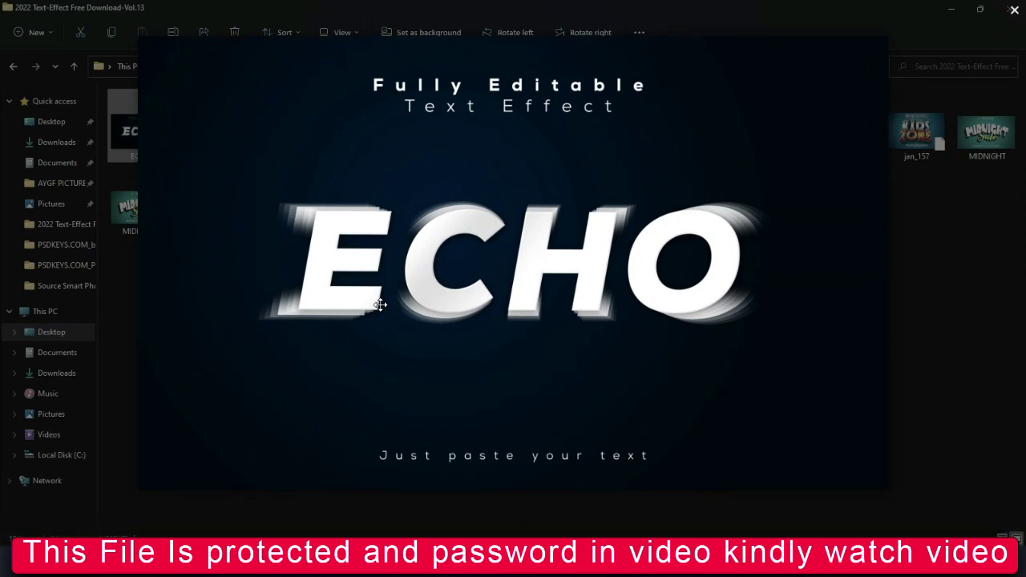
scroll(380, 305, up, 2)
scroll(380, 305, up, 1)
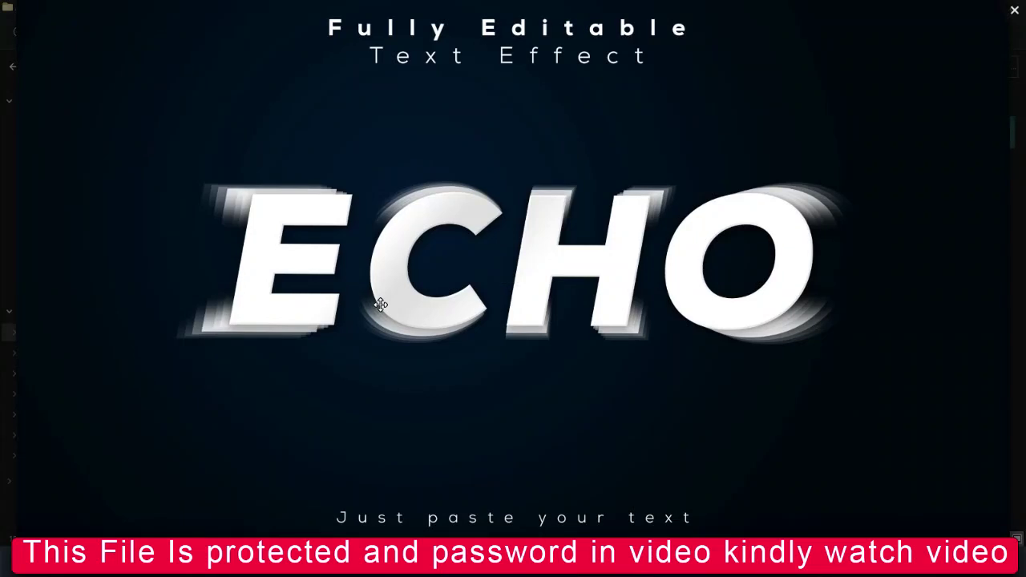
scroll(381, 305, up, 2)
scroll(380, 304, down, 2)
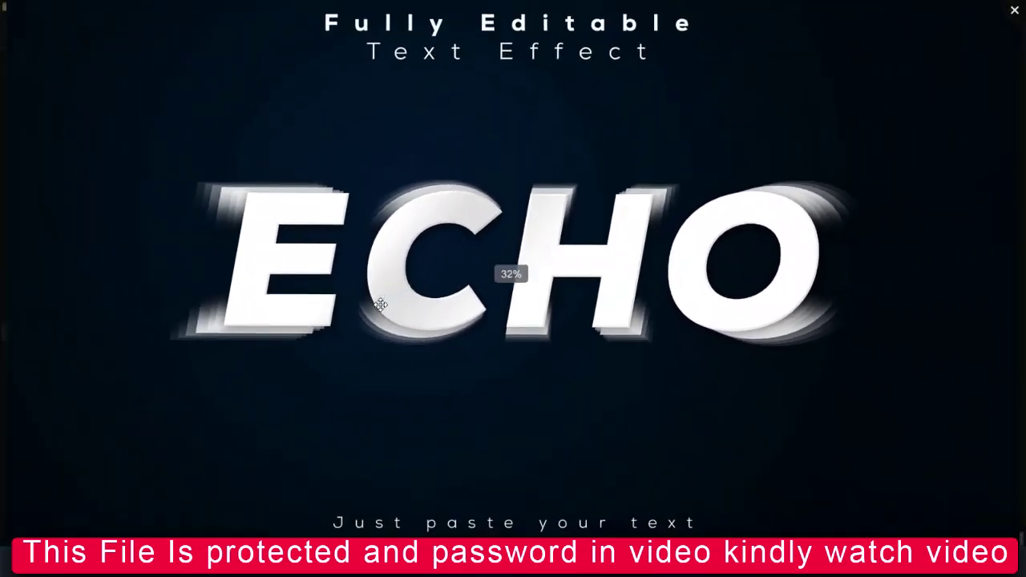
scroll(380, 304, down, 2)
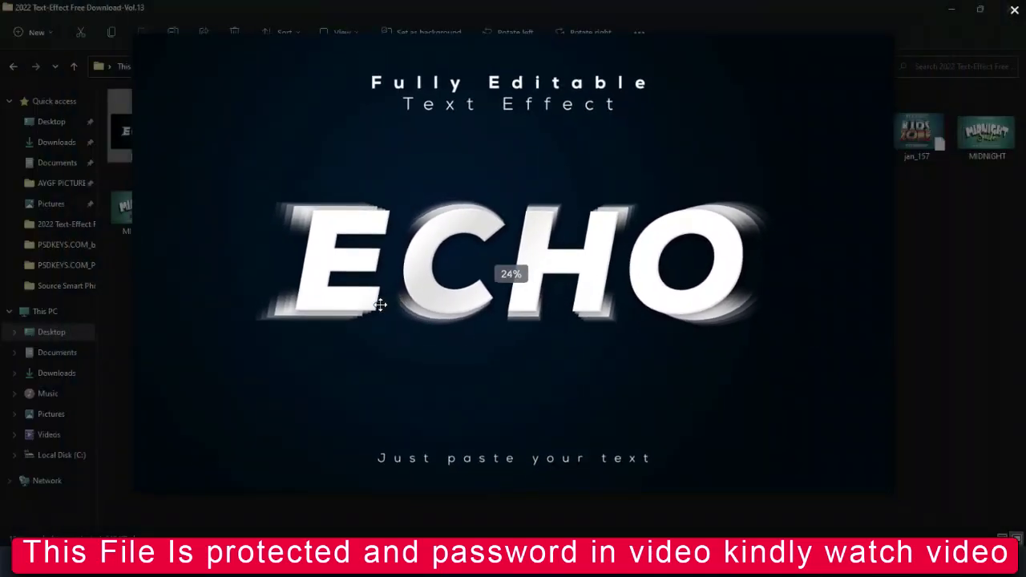
click(1016, 10)
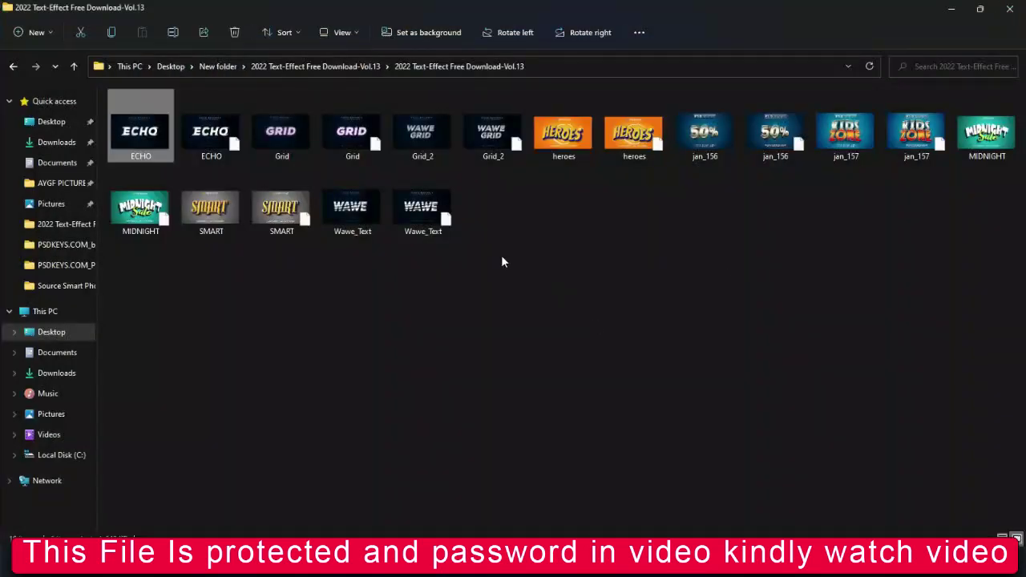
- Open the Grid preview and zoom in and out on it
double_click(282, 148)
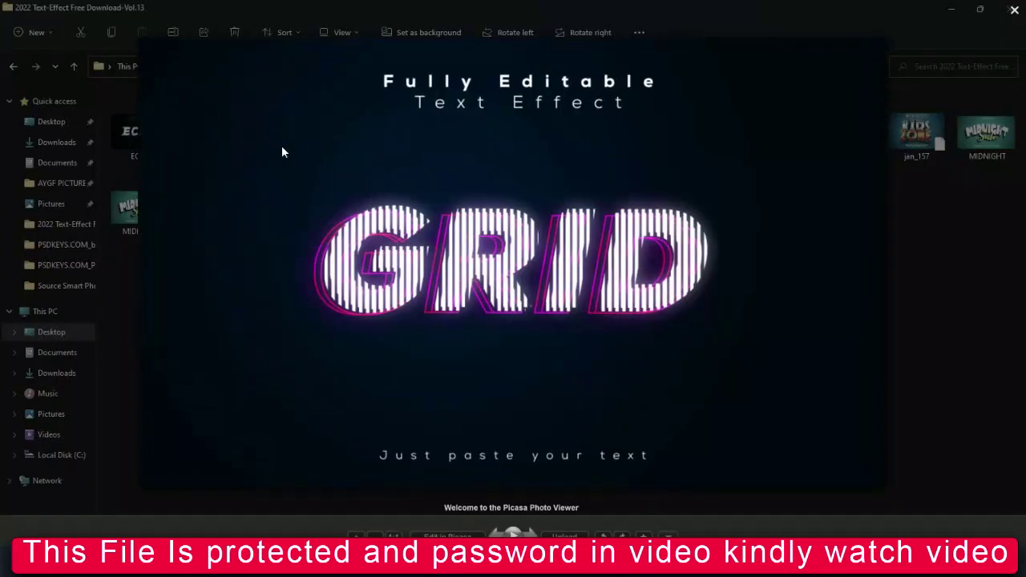
scroll(282, 148, up, 2)
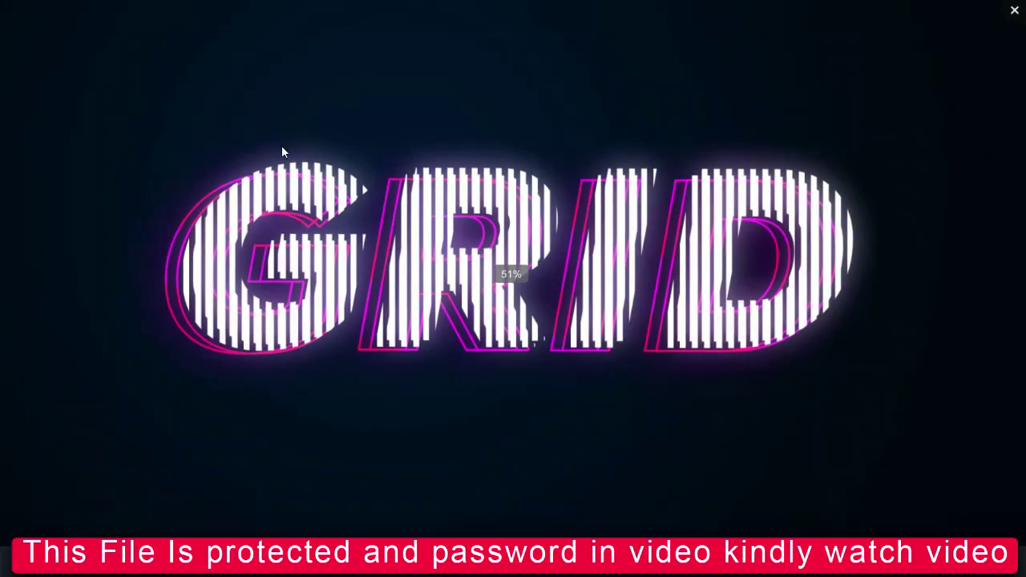
scroll(282, 151, up, 2)
scroll(282, 152, down, 3)
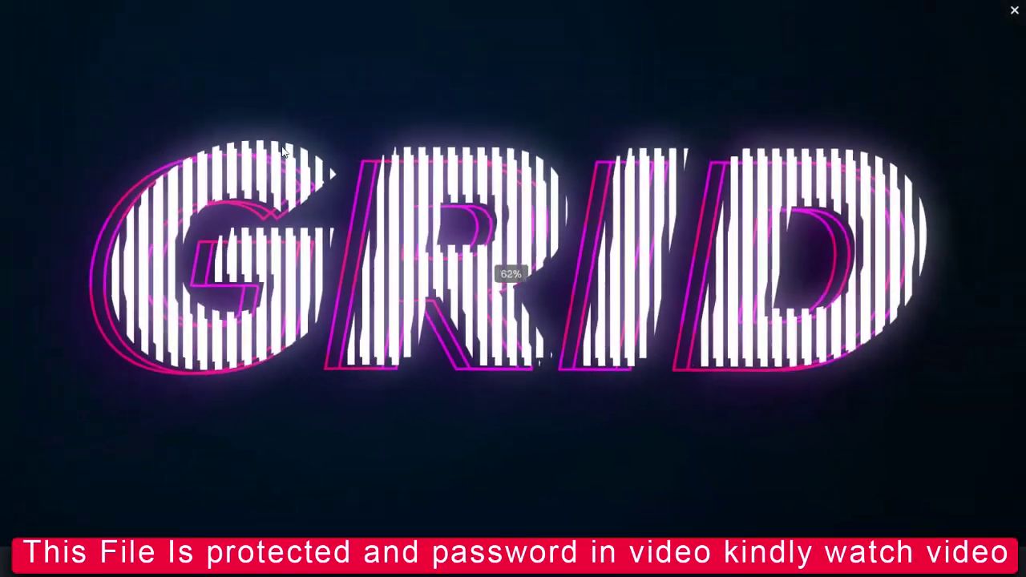
scroll(281, 151, down, 1)
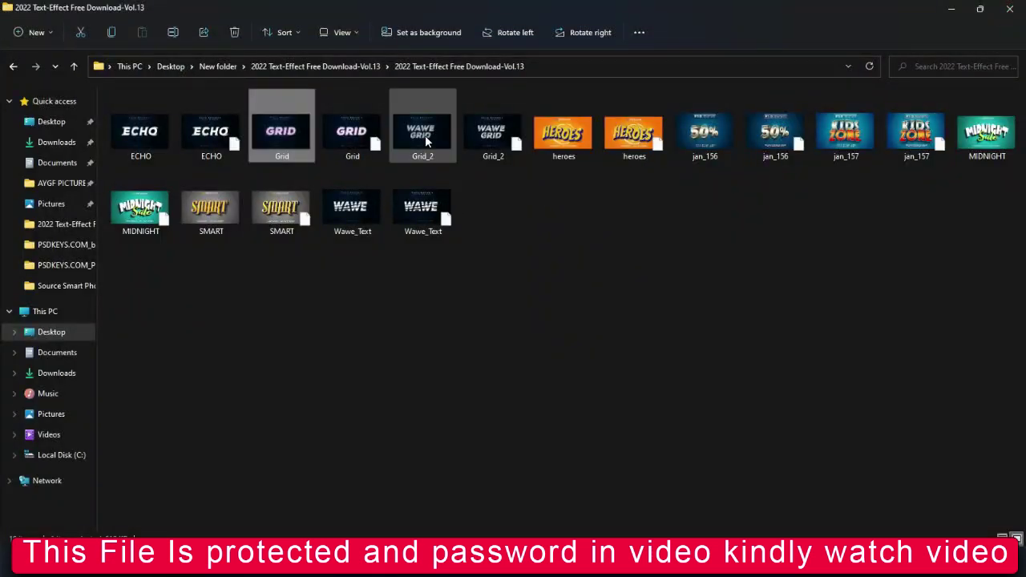
- Open the Grid_2 WAWE GRID preview, zoom in and out, then close it
double_click(425, 140)
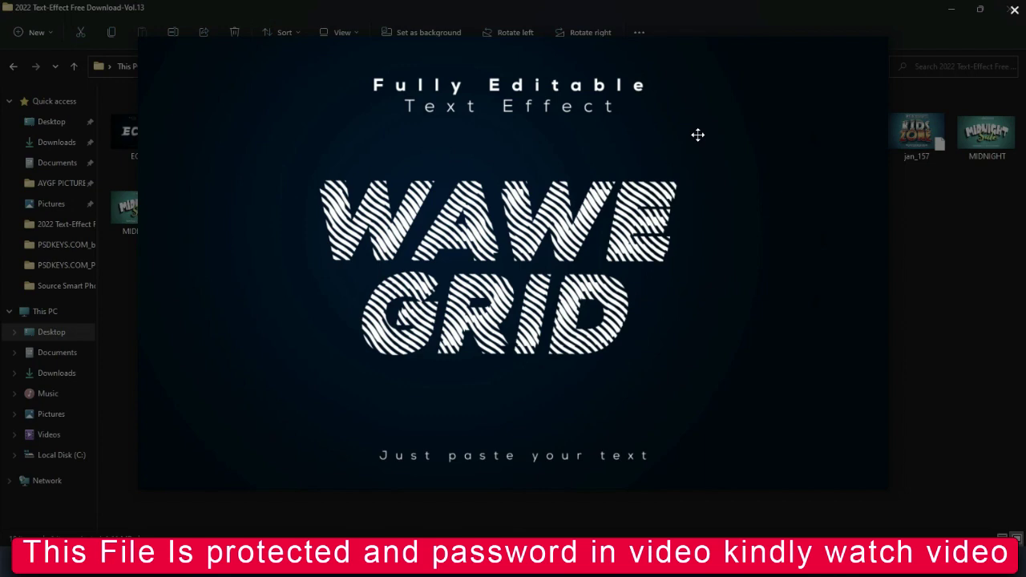
scroll(587, 201, up, 3)
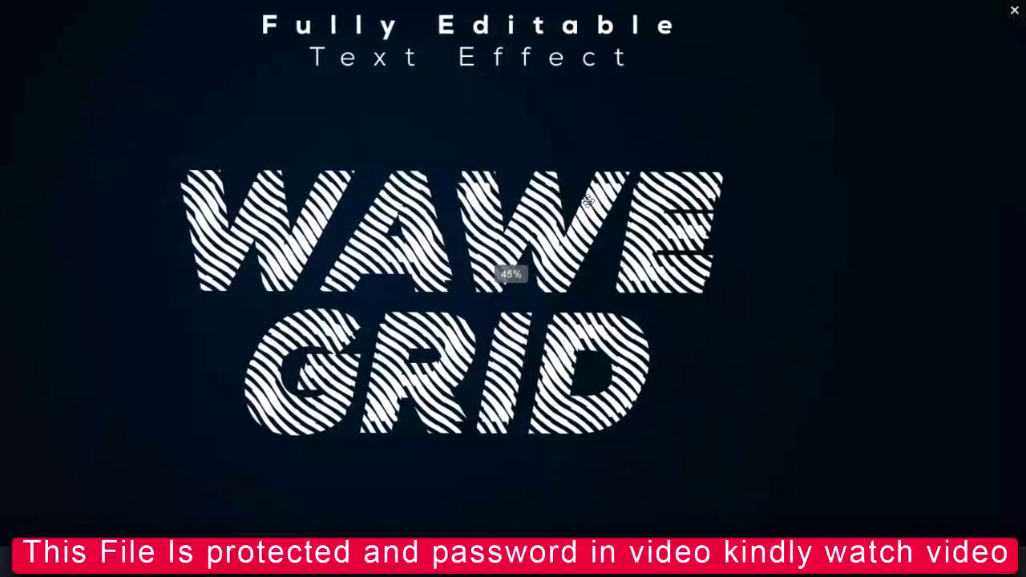
scroll(588, 200, down, 4)
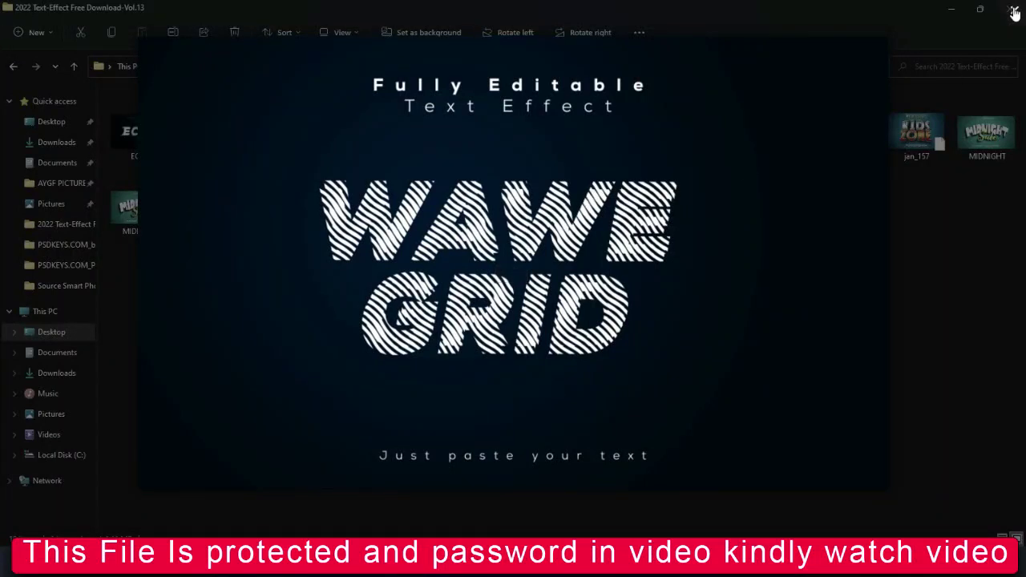
click(1015, 12)
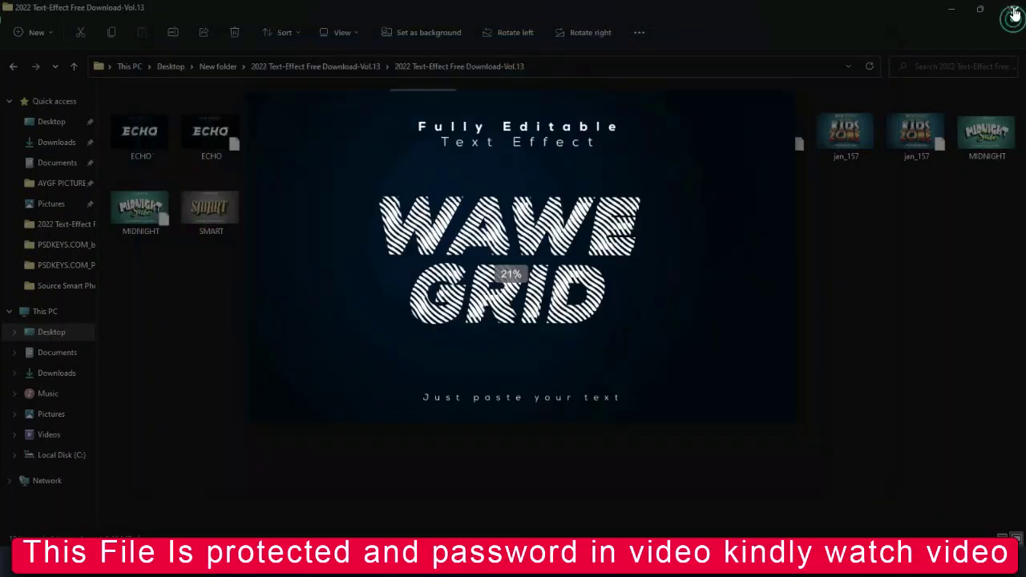
- Inspect the HEROES preview by zooming in and out, then close it with Esc
double_click(558, 134)
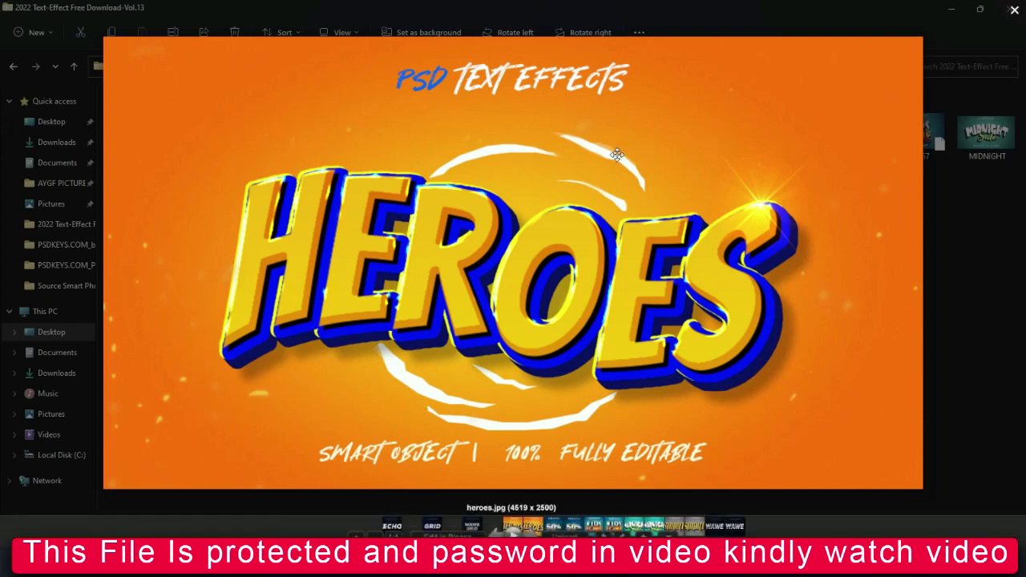
scroll(614, 146, up, 2)
scroll(612, 152, up, 1)
scroll(610, 155, up, 1)
scroll(610, 156, down, 1)
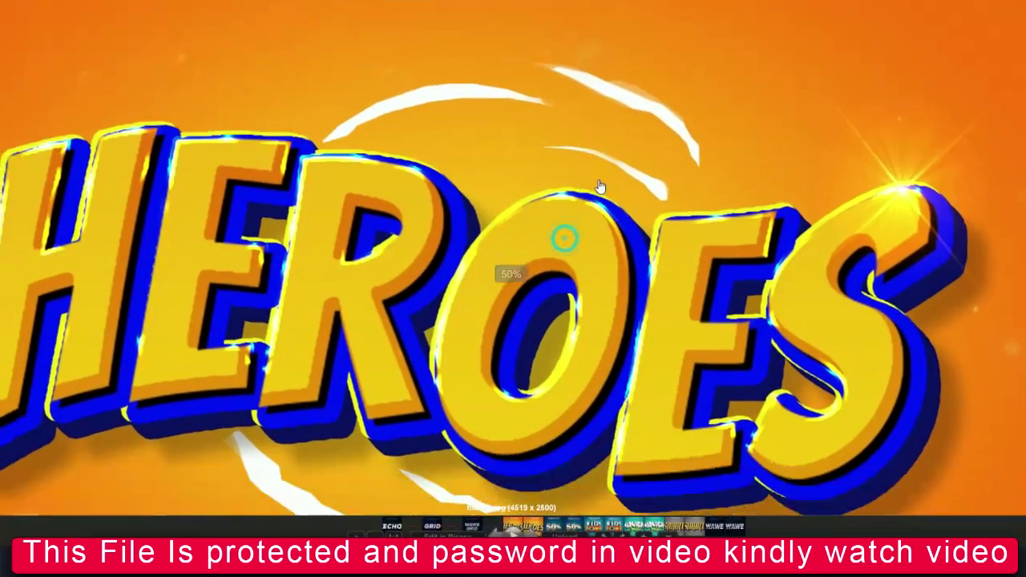
scroll(633, 136, down, 3)
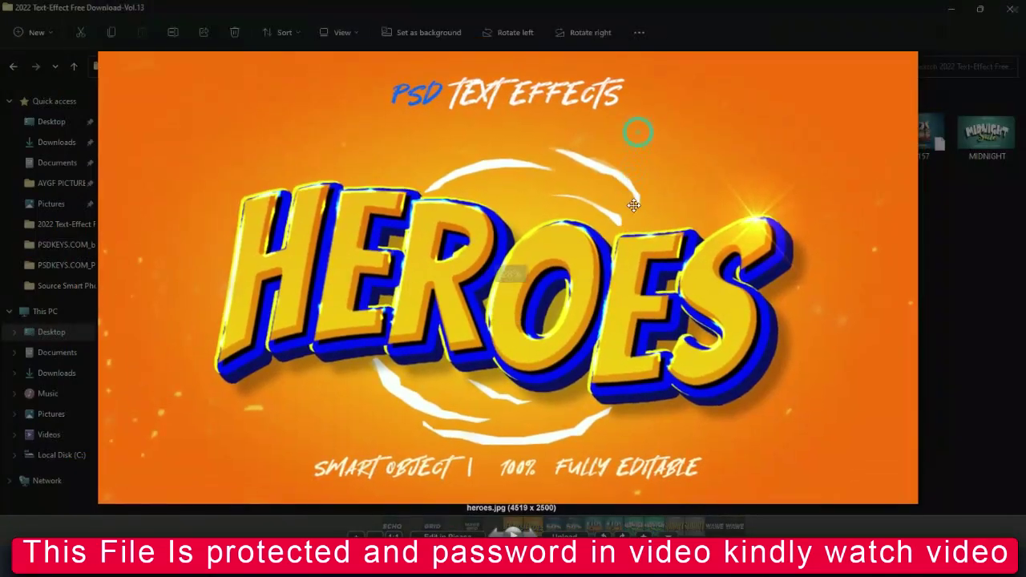
key(Escape)
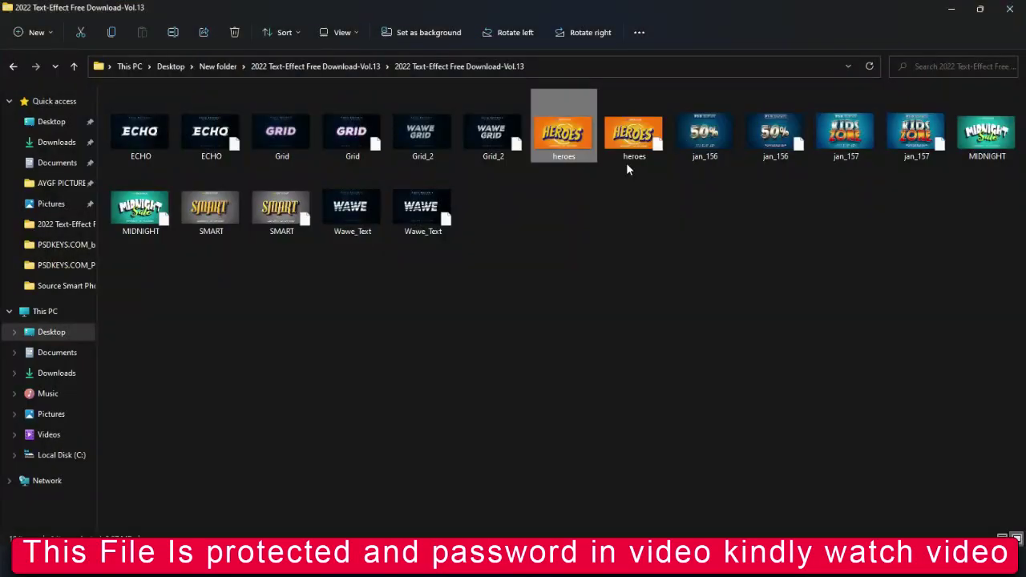
- Preview the jan_156 50% image, zooming in and out, then close it
double_click(690, 151)
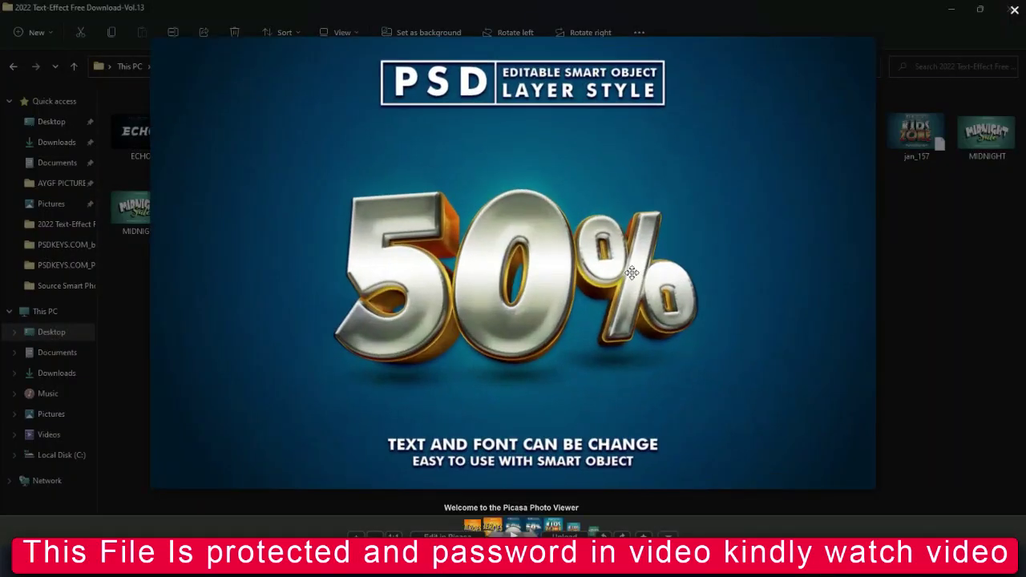
scroll(632, 272, up, 2)
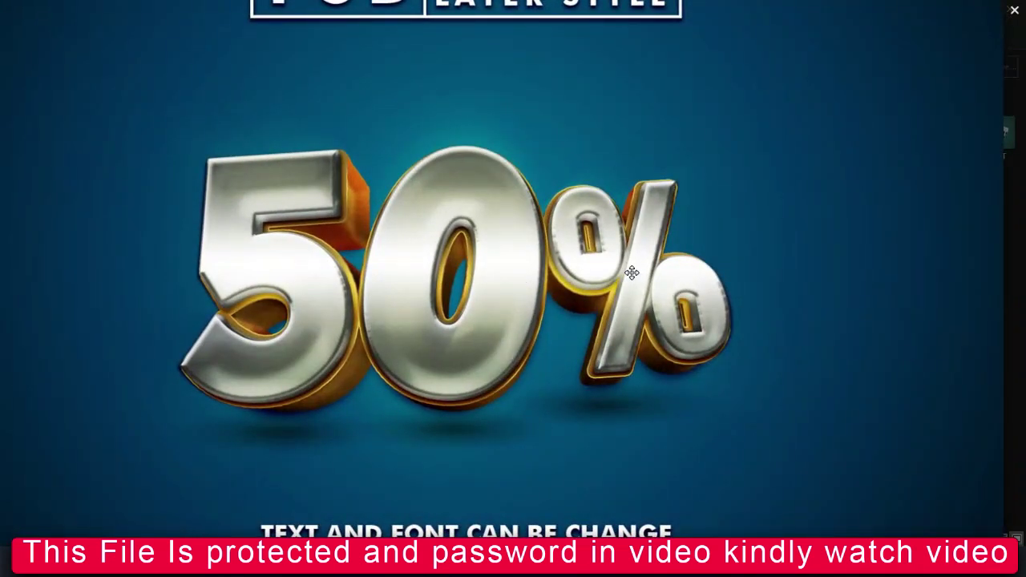
scroll(633, 273, up, 2)
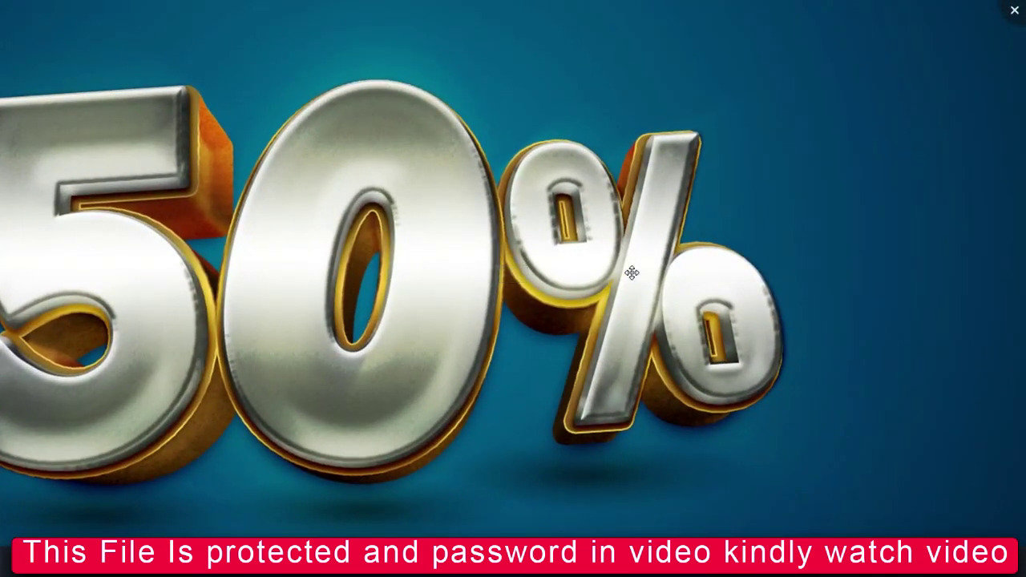
scroll(633, 272, up, 2)
scroll(633, 273, down, 3)
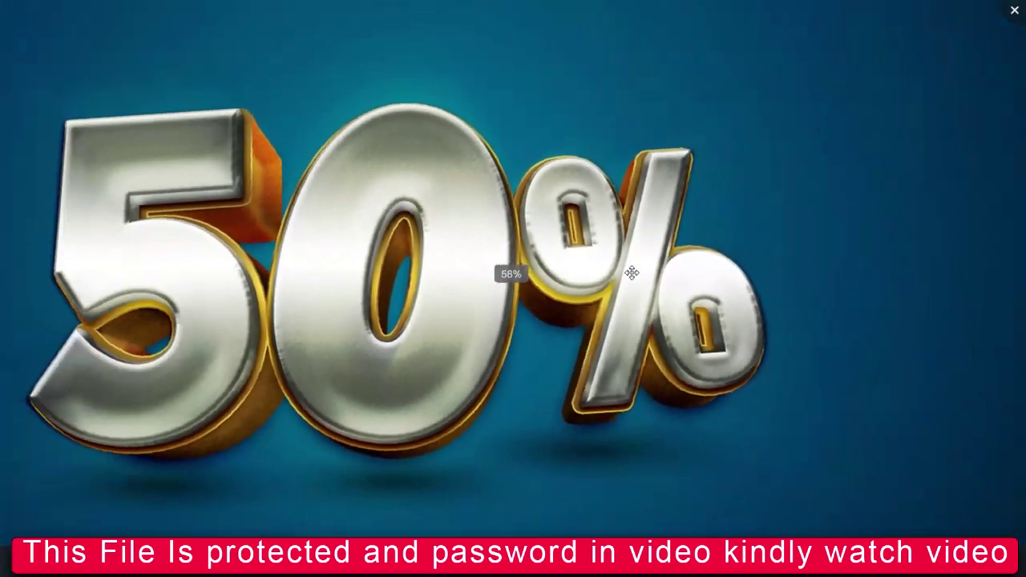
scroll(632, 273, down, 1)
scroll(632, 272, down, 1)
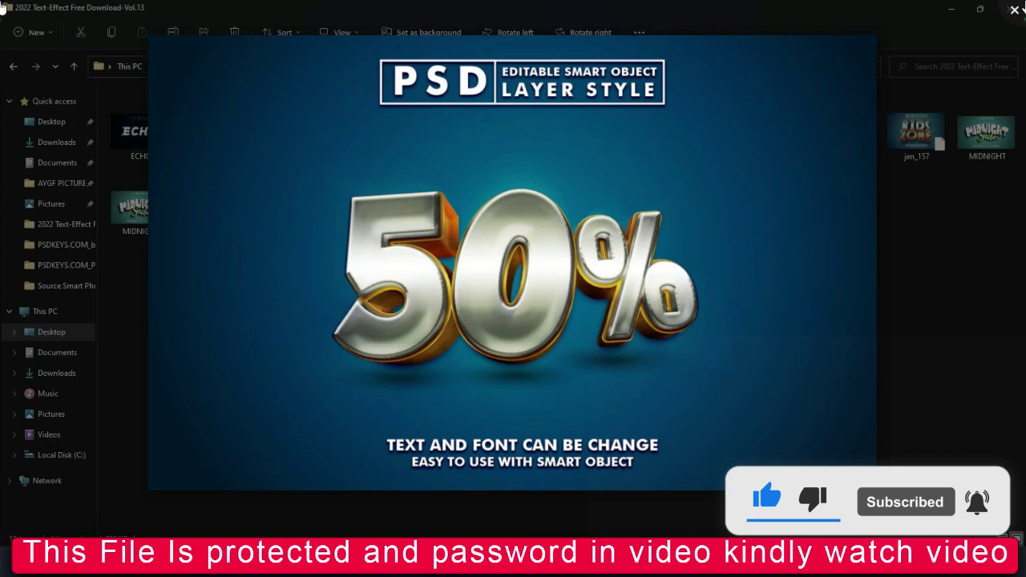
click(1014, 10)
- Preview the jan_157 KIDS ZONE image with a zoom in and out, then close it
double_click(847, 140)
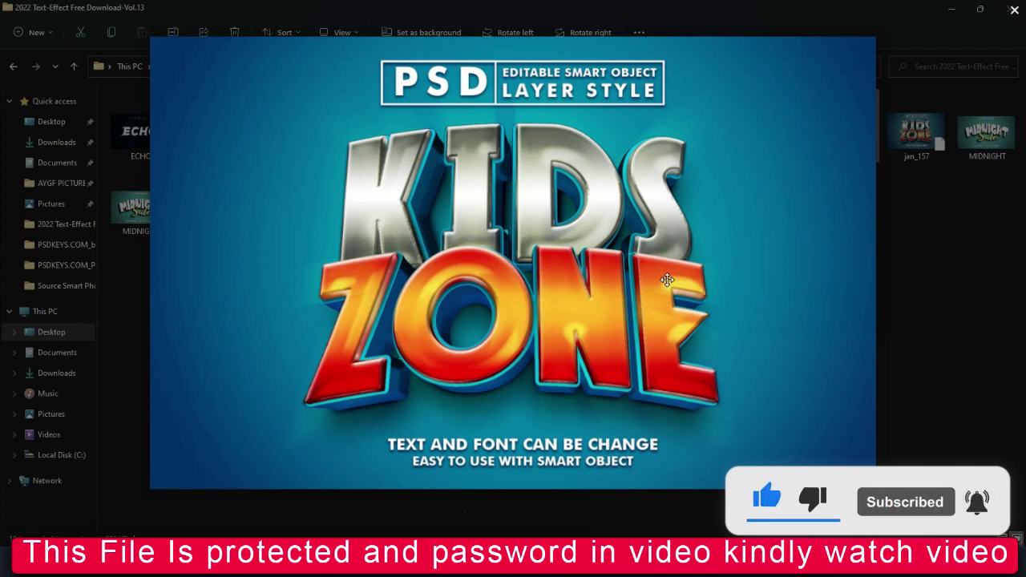
scroll(510, 192, up, 2)
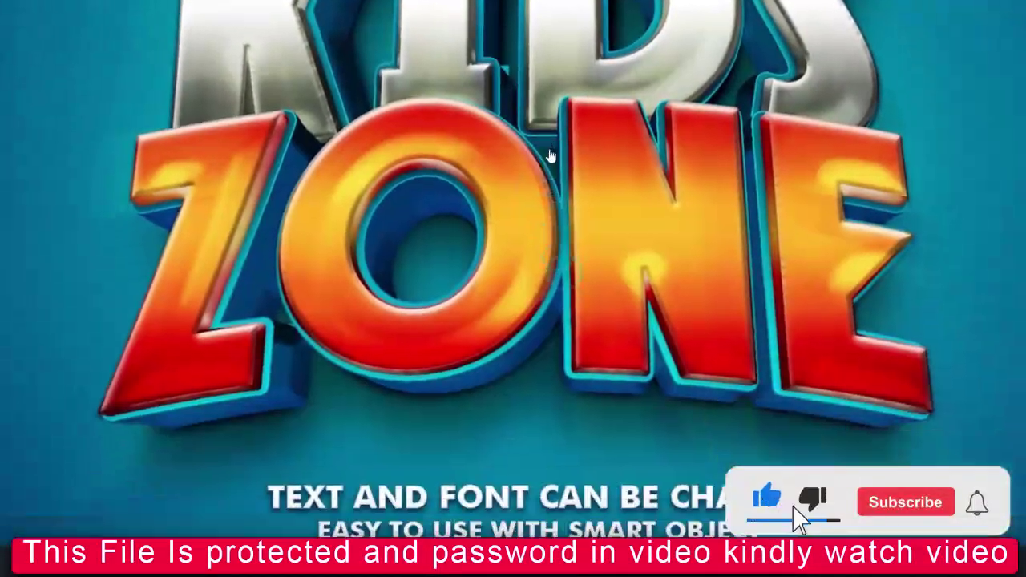
scroll(530, 251, down, 1)
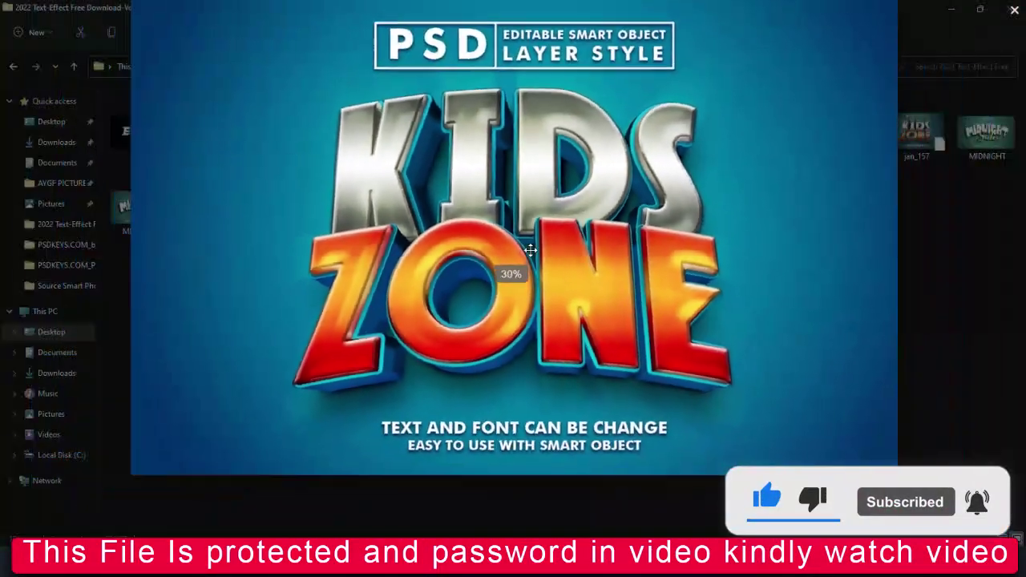
key(Escape)
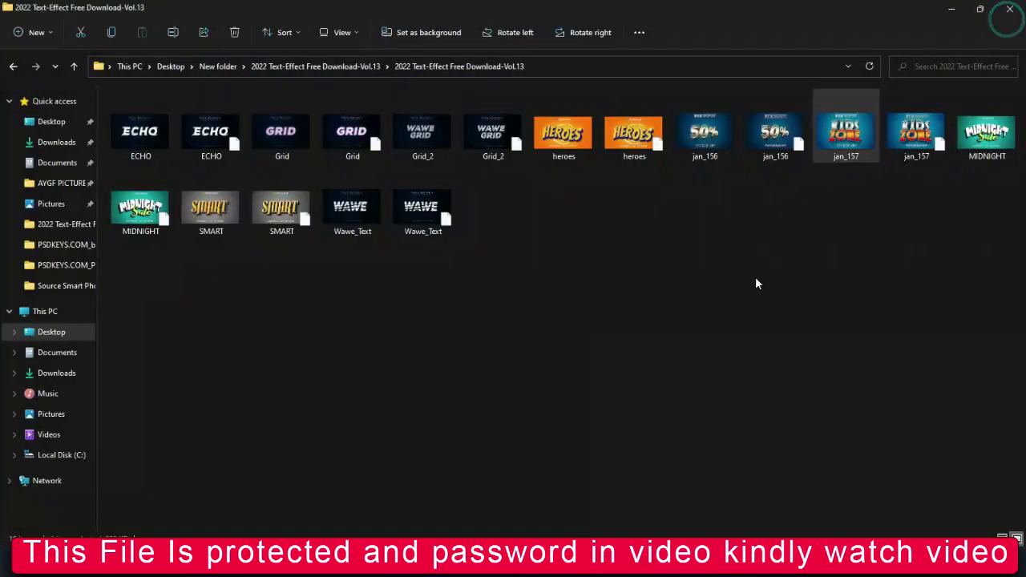
- Preview the MIDNIGHT Sale image, zooming in and out, then close it
double_click(995, 142)
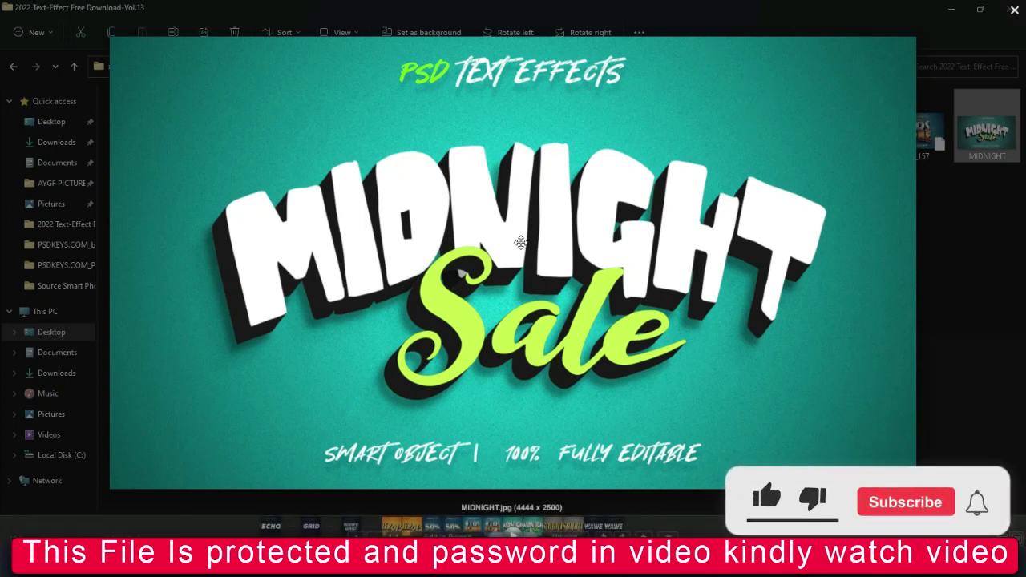
scroll(671, 204, up, 2)
scroll(672, 204, down, 2)
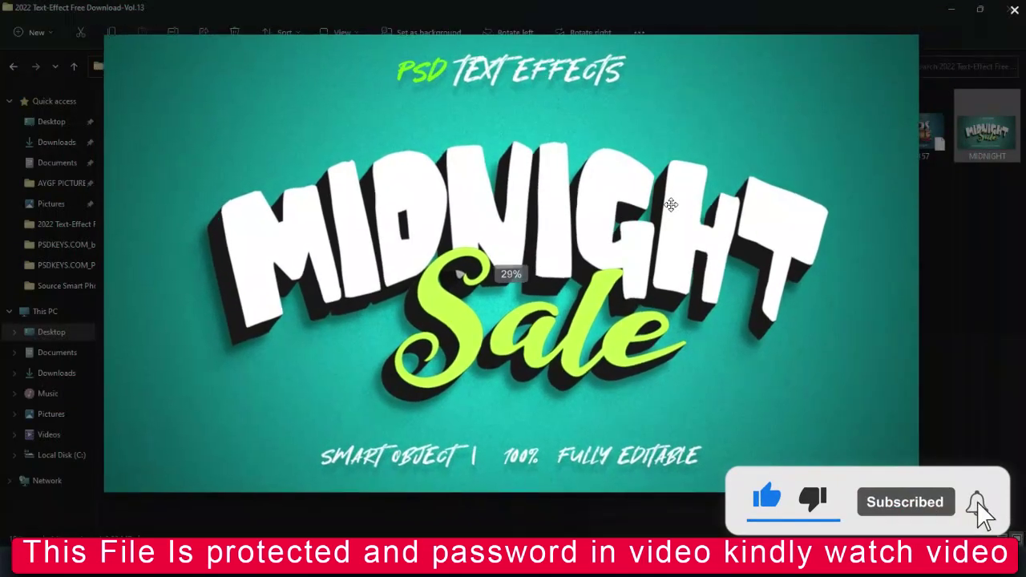
scroll(671, 204, up, 2)
scroll(671, 204, down, 2)
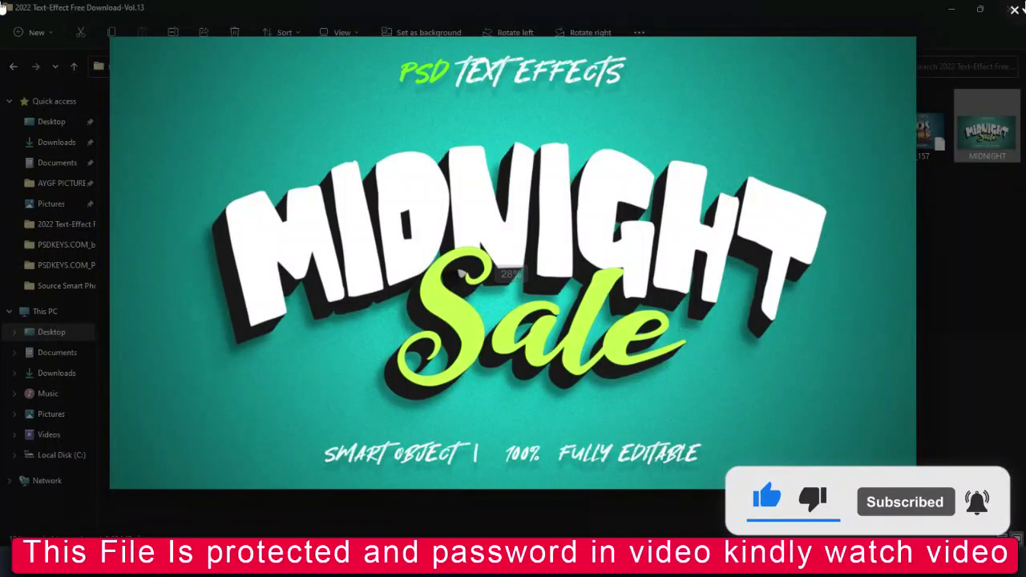
key(Escape)
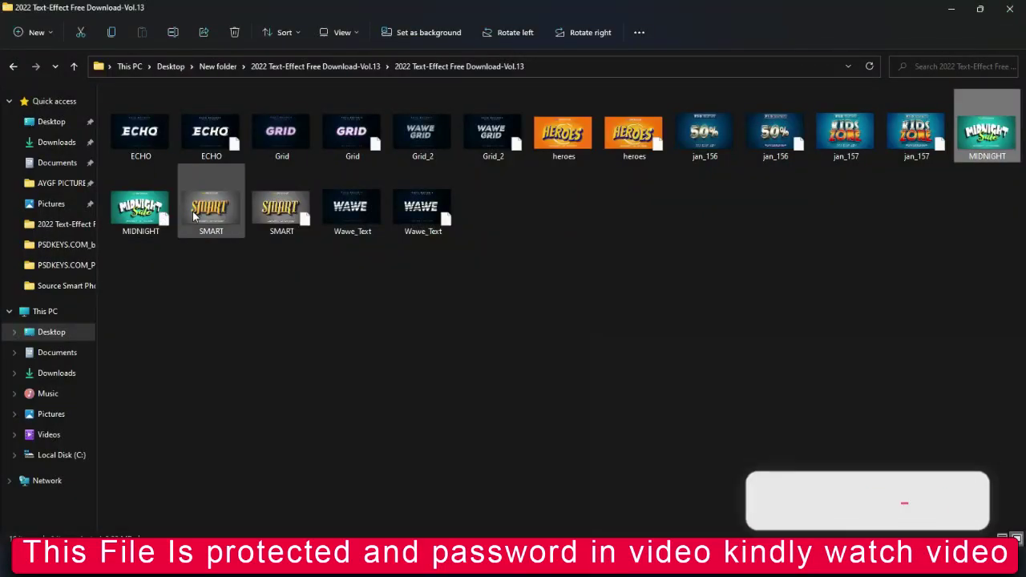
- Preview the SMART image, zoom in, and close it
double_click(193, 215)
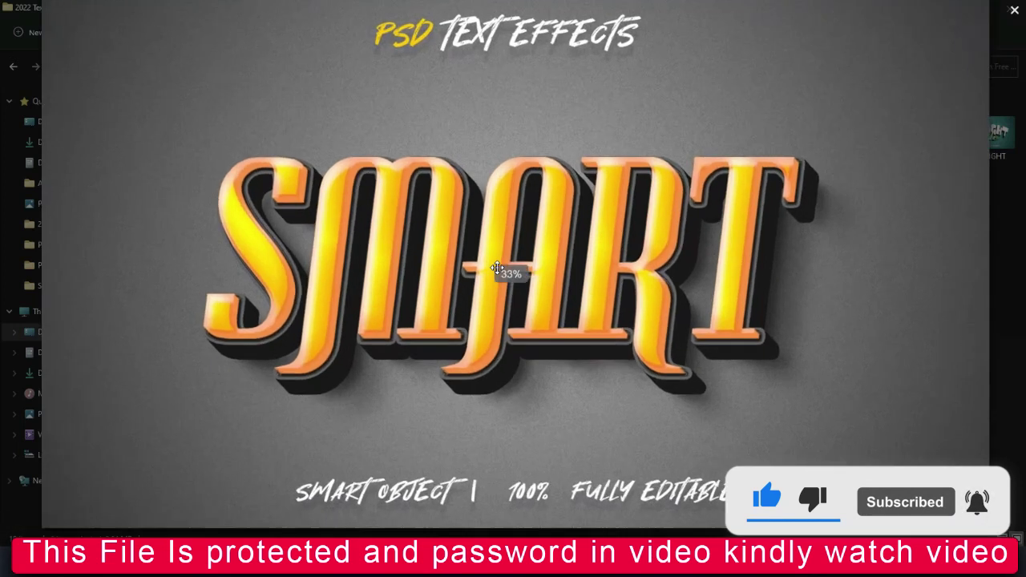
scroll(497, 268, up, 1)
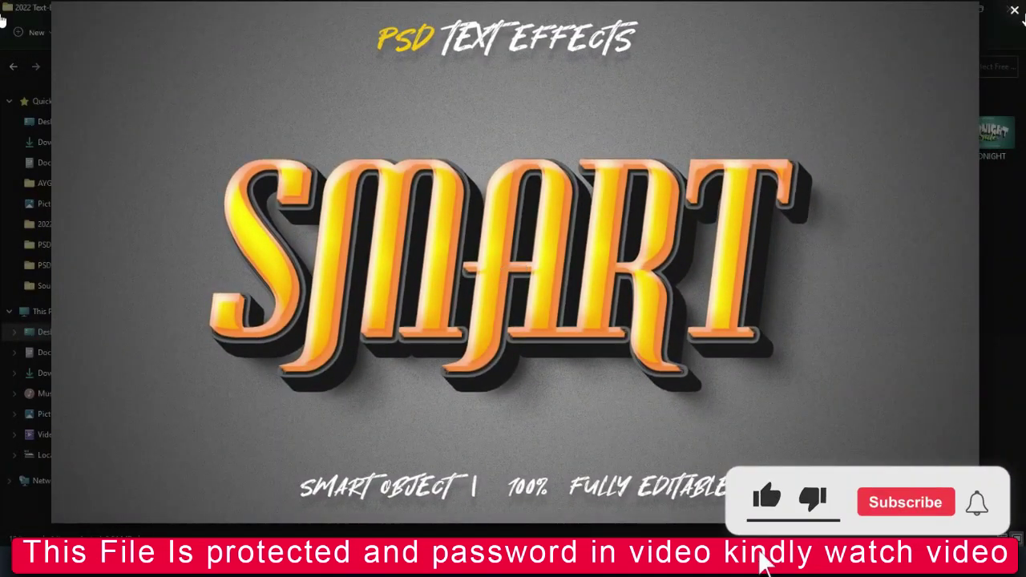
click(1015, 9)
- Preview the WAWE image with zooming, close it, and clear the folder selection
double_click(353, 208)
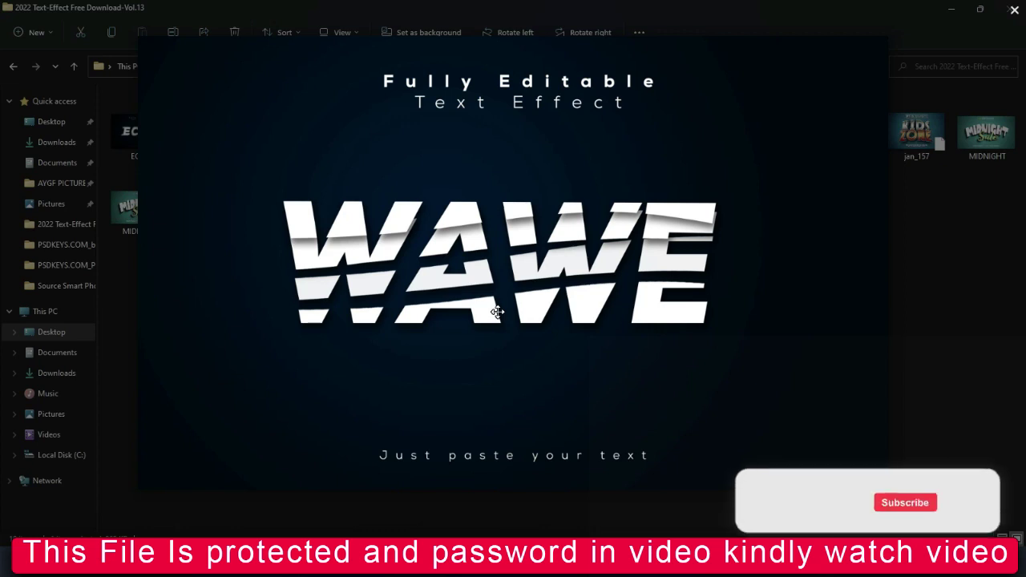
scroll(498, 312, up, 2)
scroll(497, 312, up, 1)
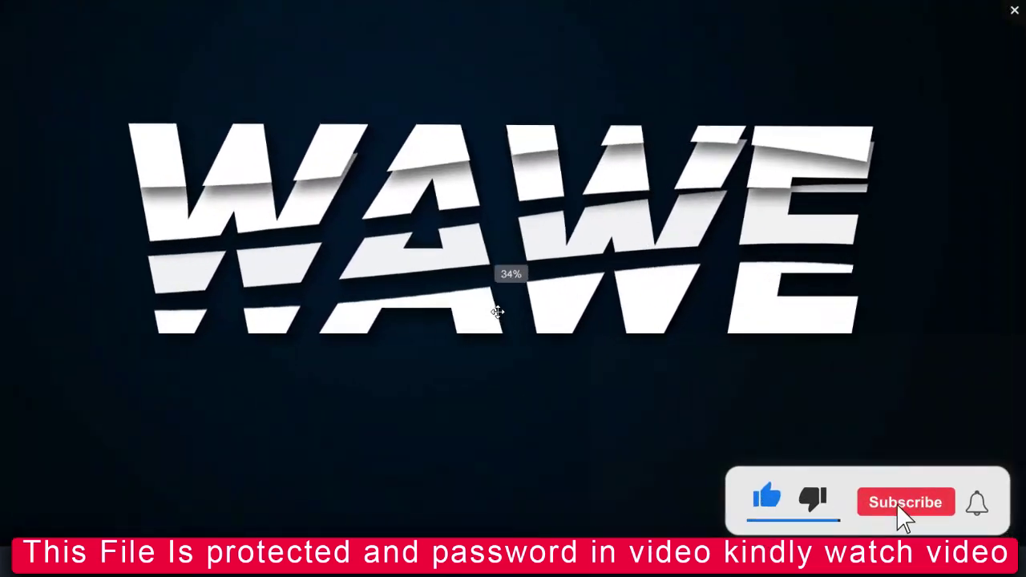
scroll(497, 312, up, 2)
scroll(497, 312, down, 1)
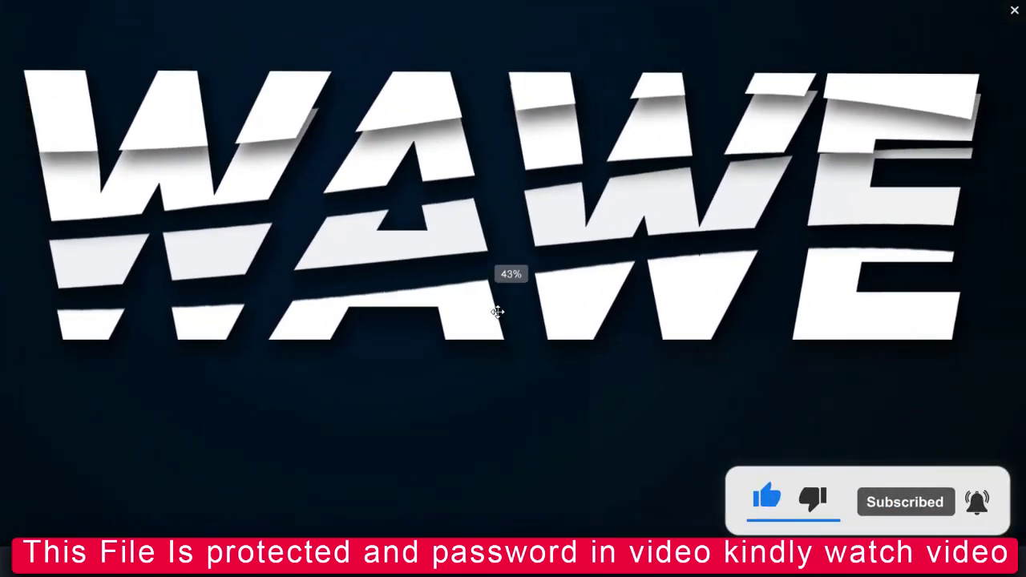
scroll(497, 312, down, 1)
scroll(497, 312, down, 2)
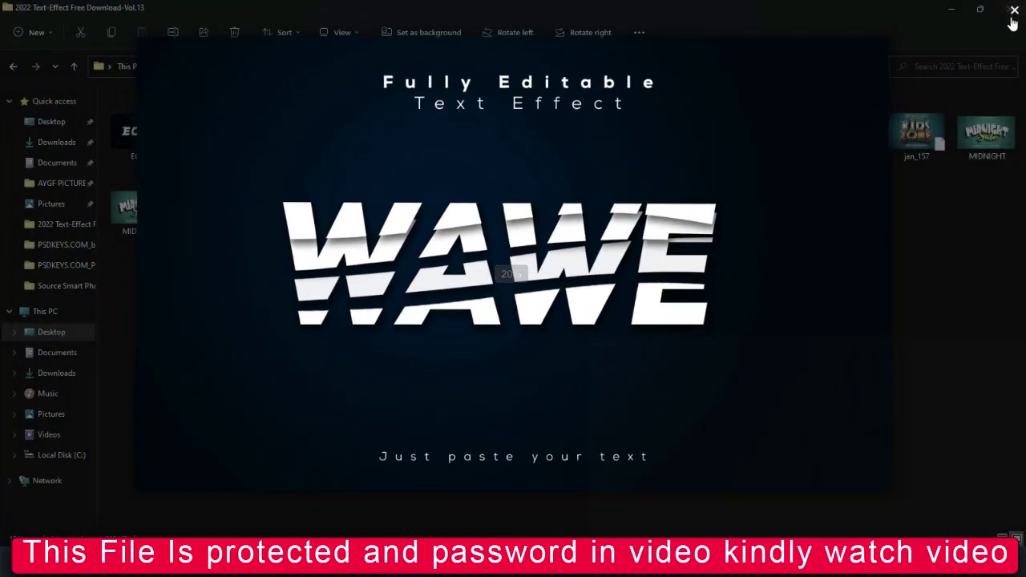
click(1014, 9)
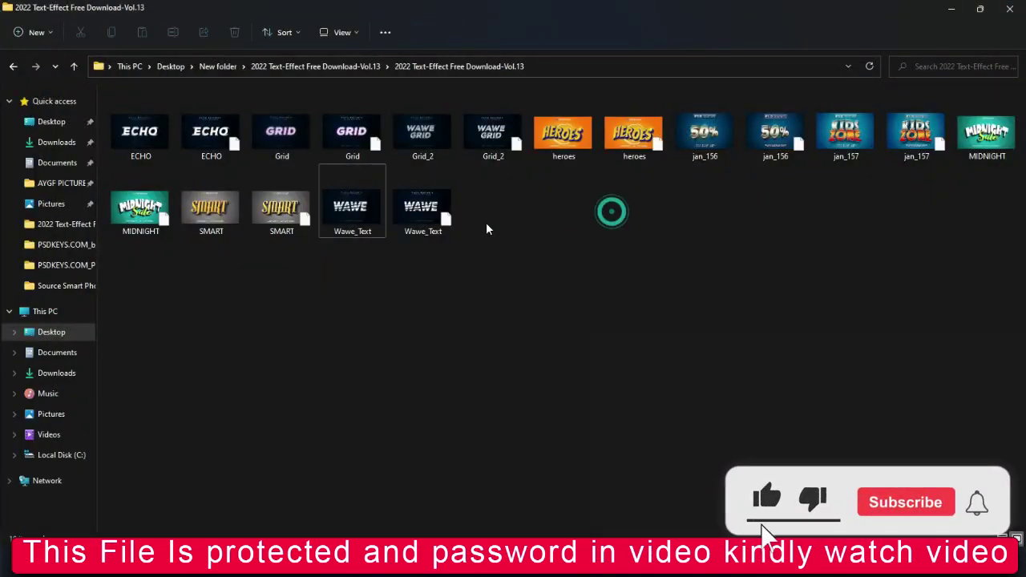
click(247, 213)
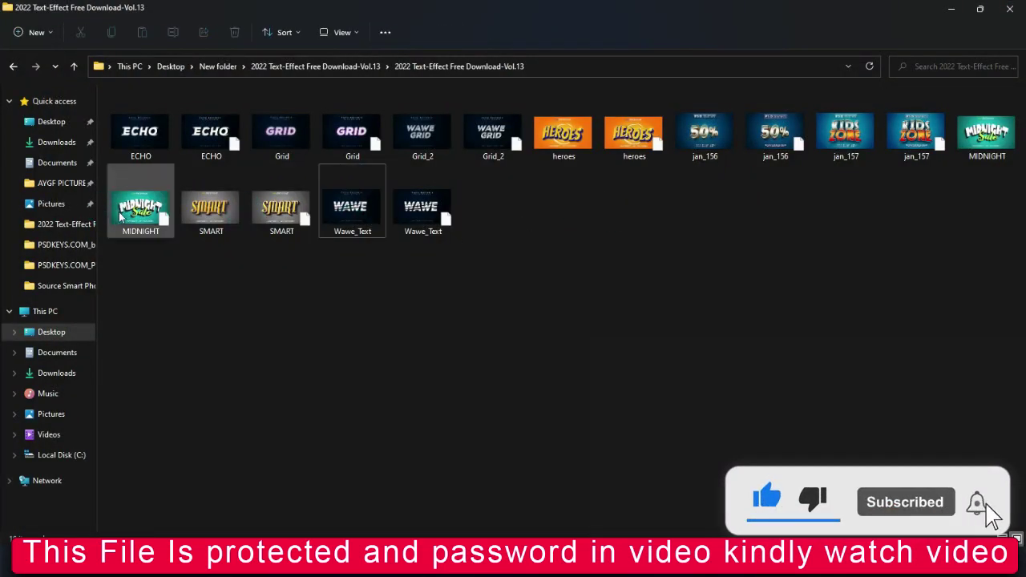
- Open ECHO.psd and zoom to 50% on the lettering, then back to 25%
click(208, 130)
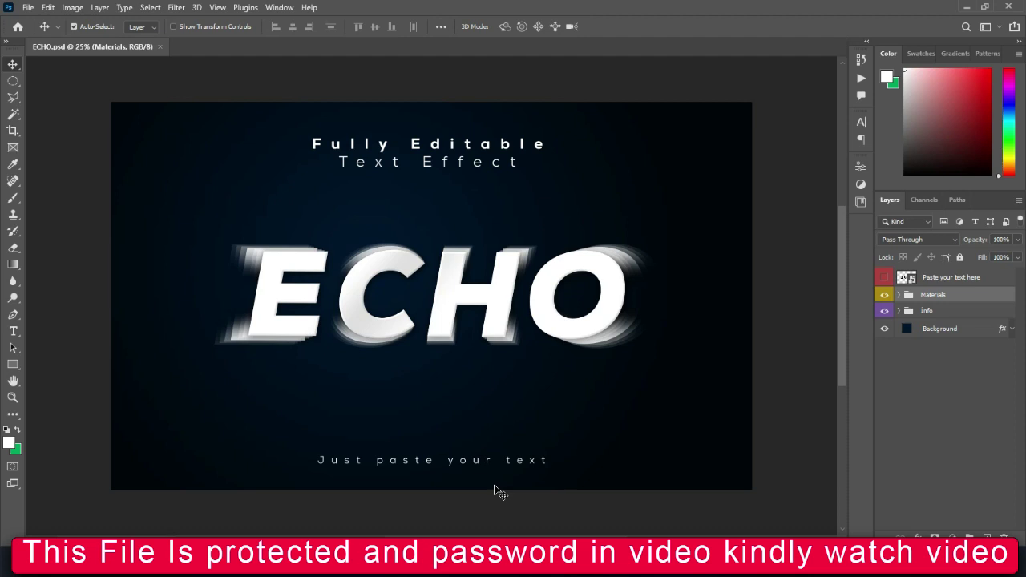
key(ctrl+plus)
key(ctrl+plus)
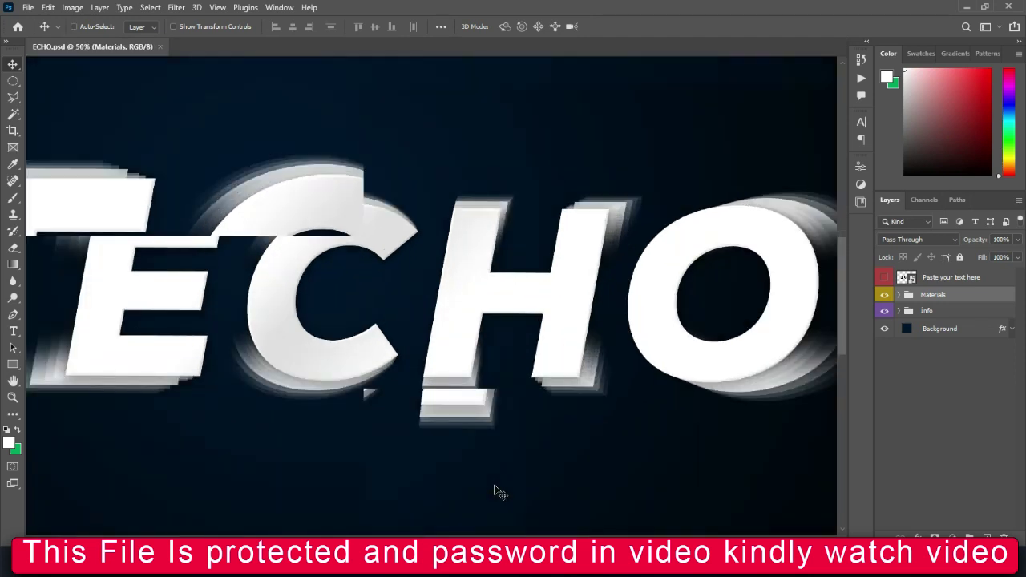
key(ctrl+minus)
key(ctrl+minus)
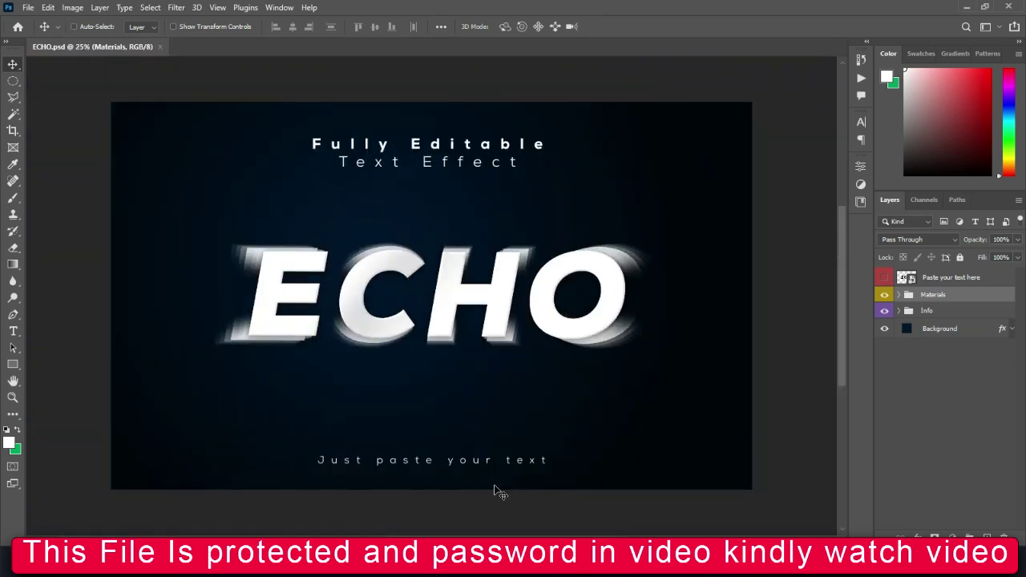
- Inside the 'Paste your text here' smart object, replace the missing-font text with GRACE
double_click(905, 278)
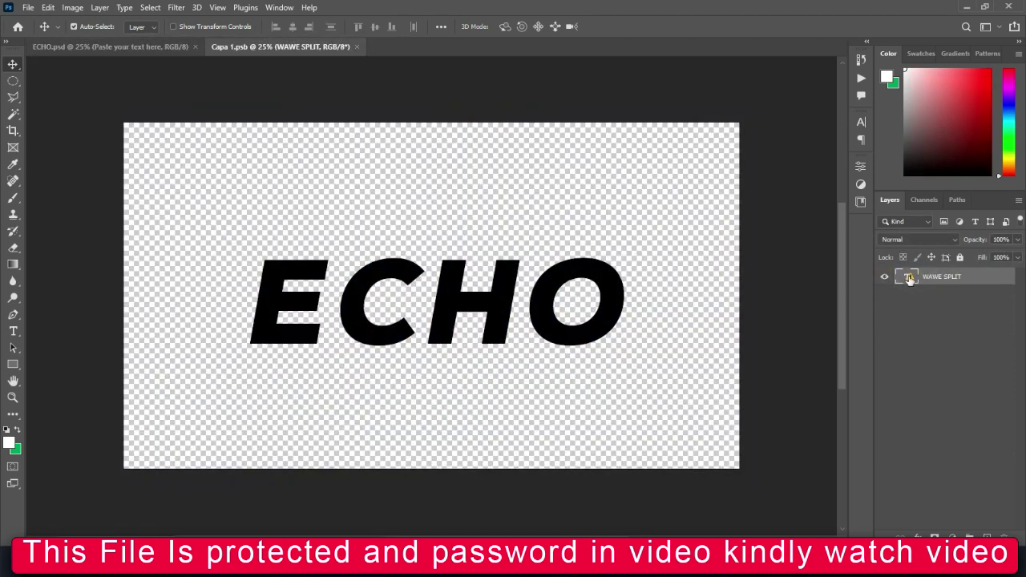
double_click(908, 278)
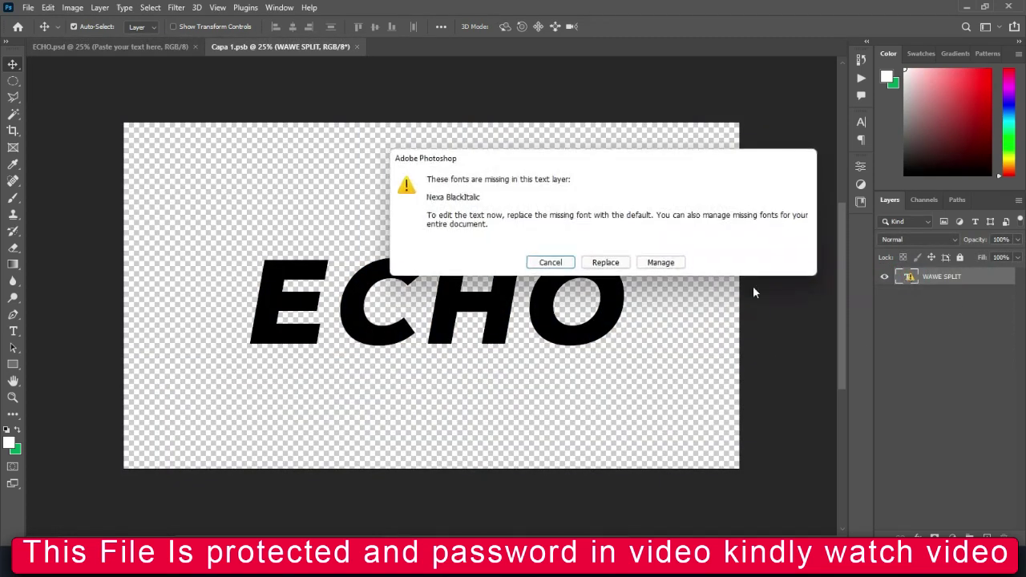
click(606, 263)
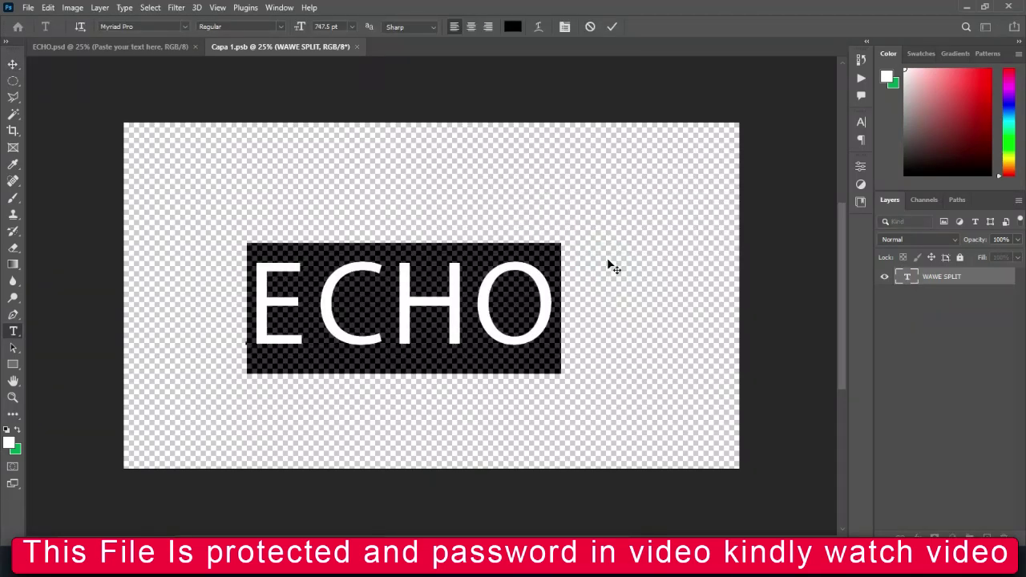
text(GR)
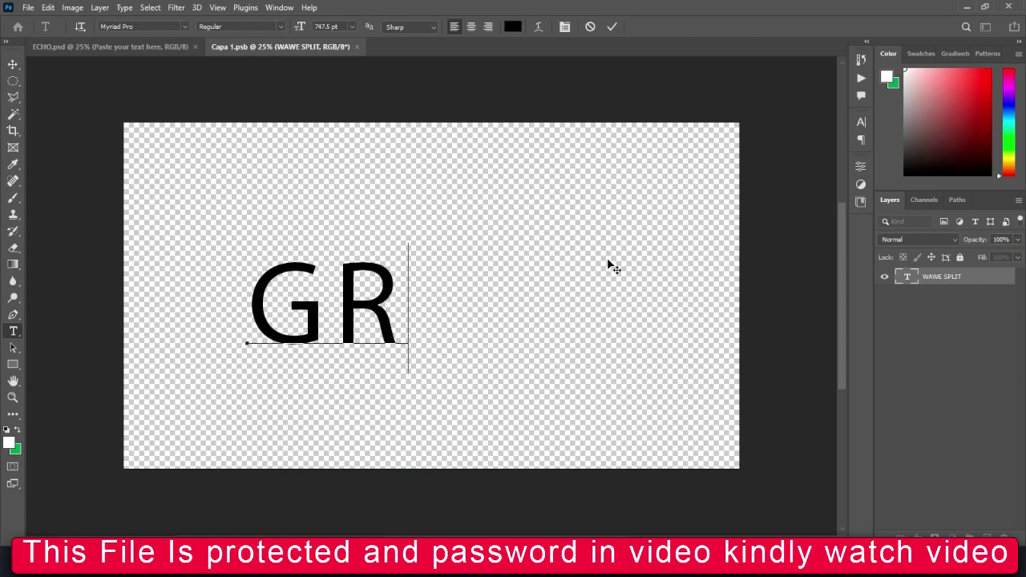
text(ACE)
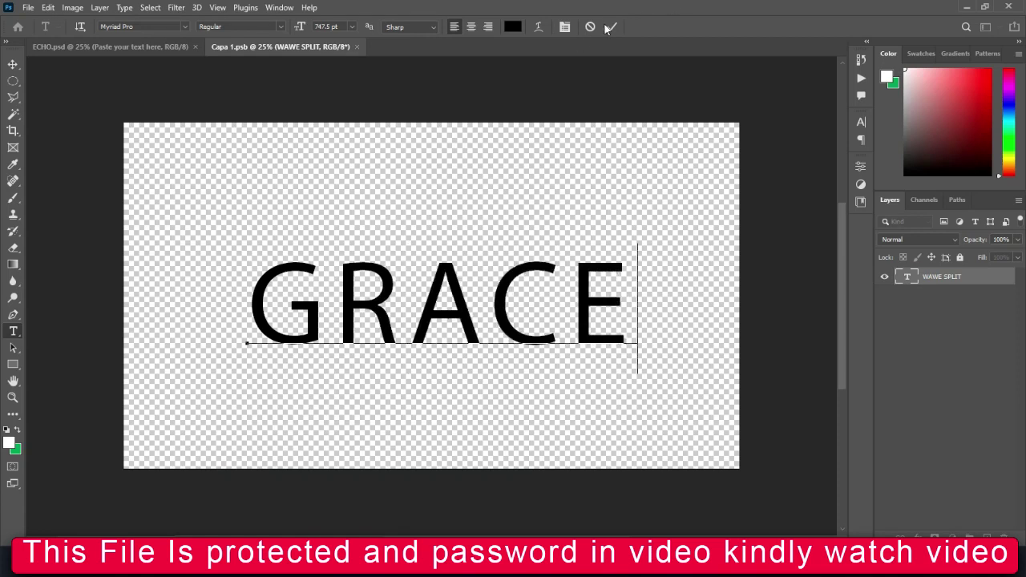
key(ctrl+Return)
click(861, 122)
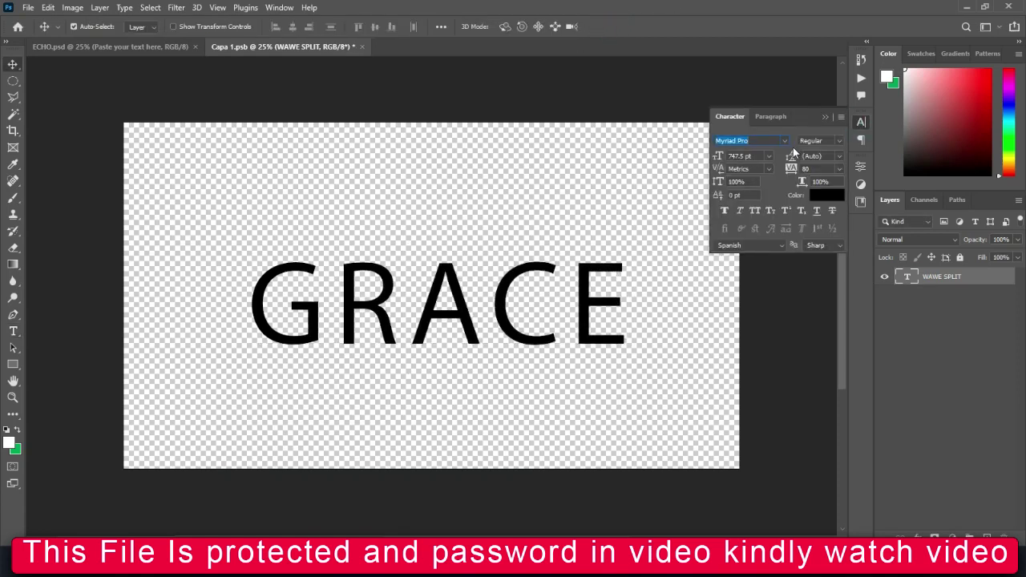
- Set GRACE in Impact at 83% vertical scale and save the smart object back into ECHO.psd
click(785, 142)
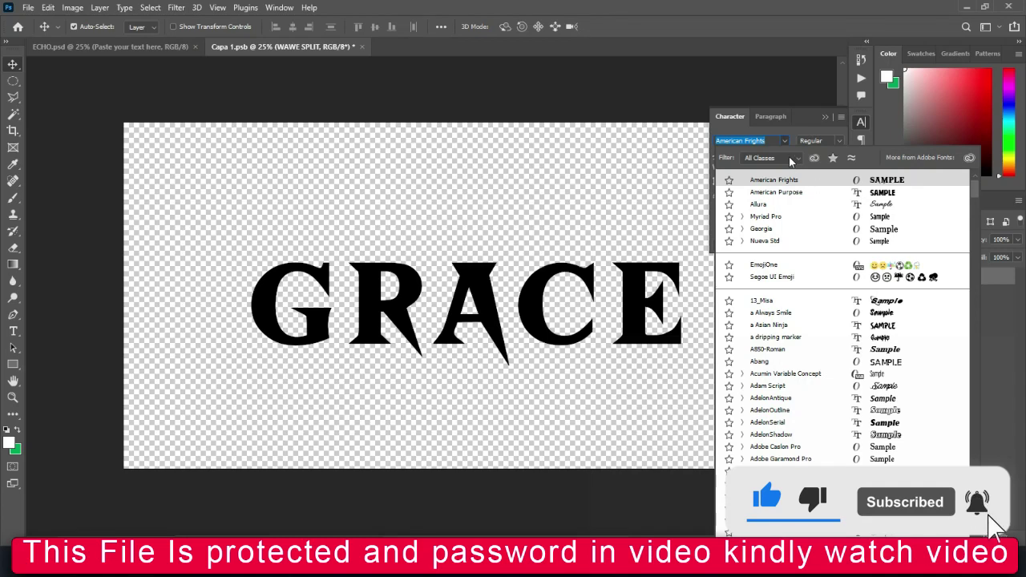
click(774, 141)
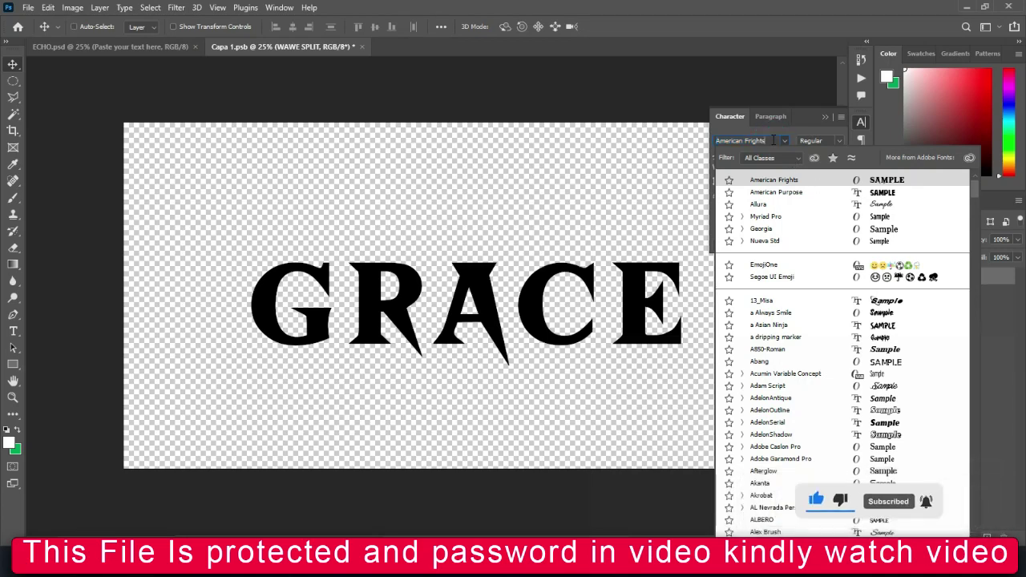
text(IMPA)
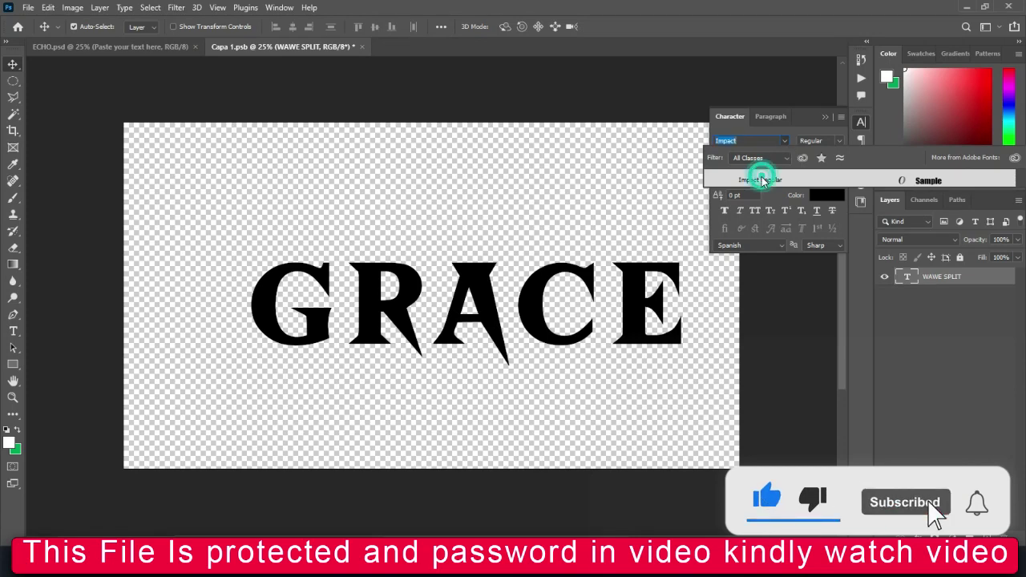
click(760, 177)
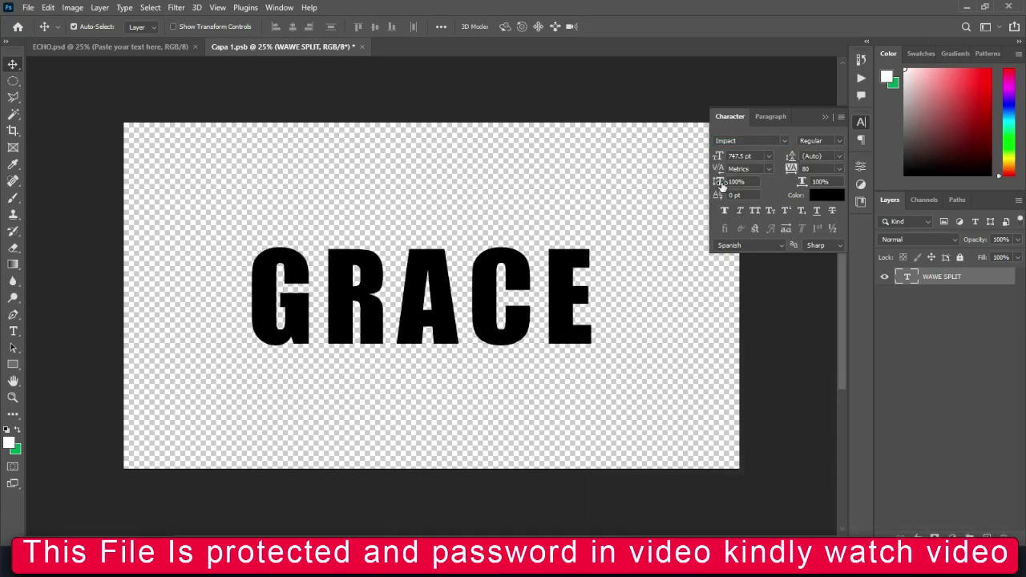
drag(716, 183, 717, 187)
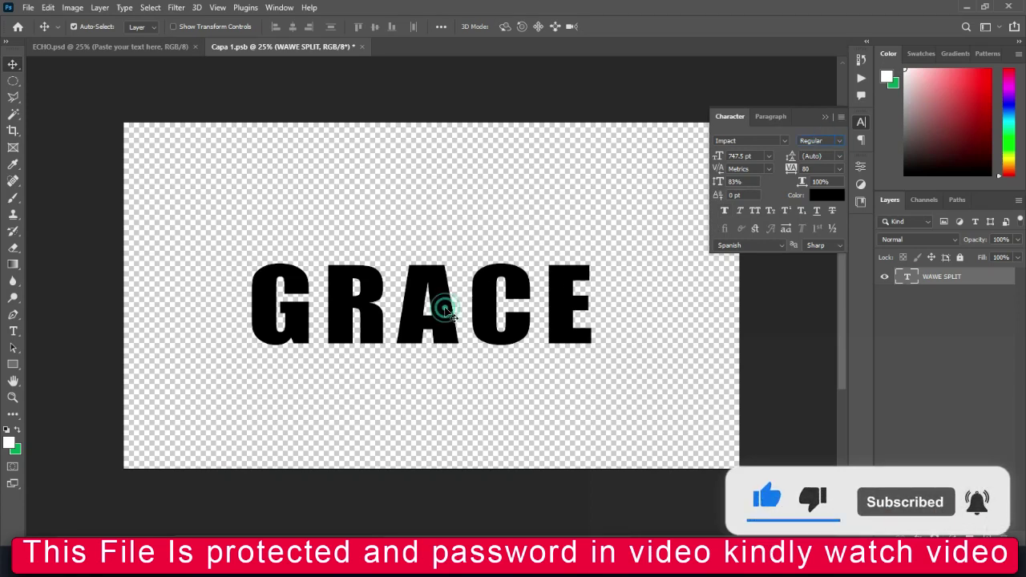
click(362, 46)
click(456, 212)
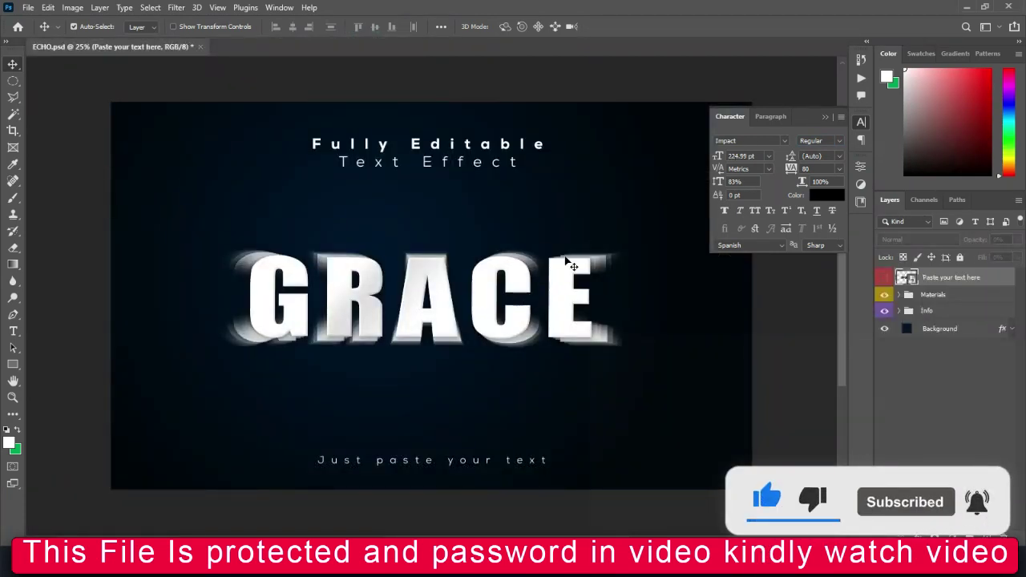
- Zoom in and out on the finished GRACE design and close the Character panel
key(ctrl+plus)
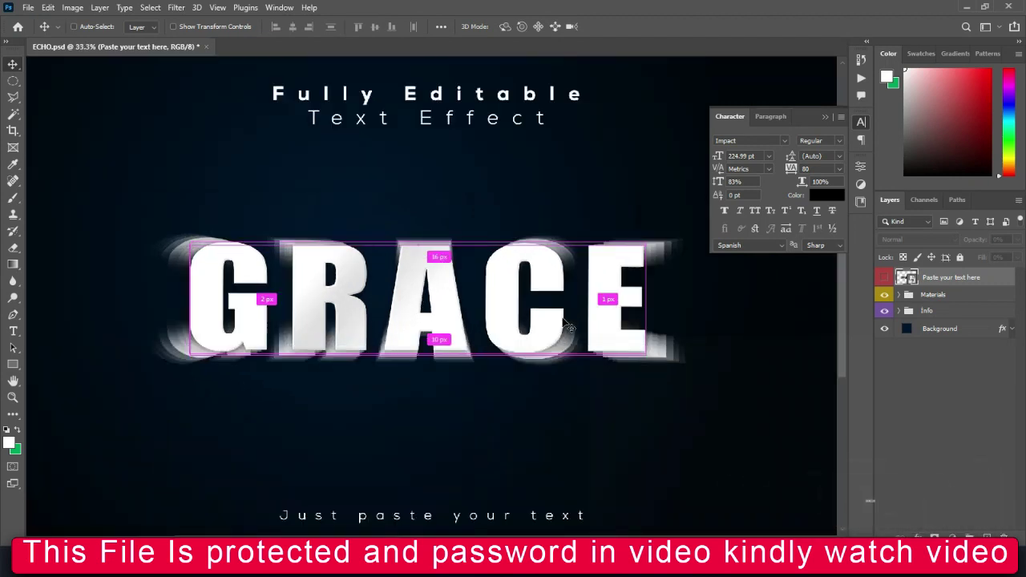
key(ctrl+plus)
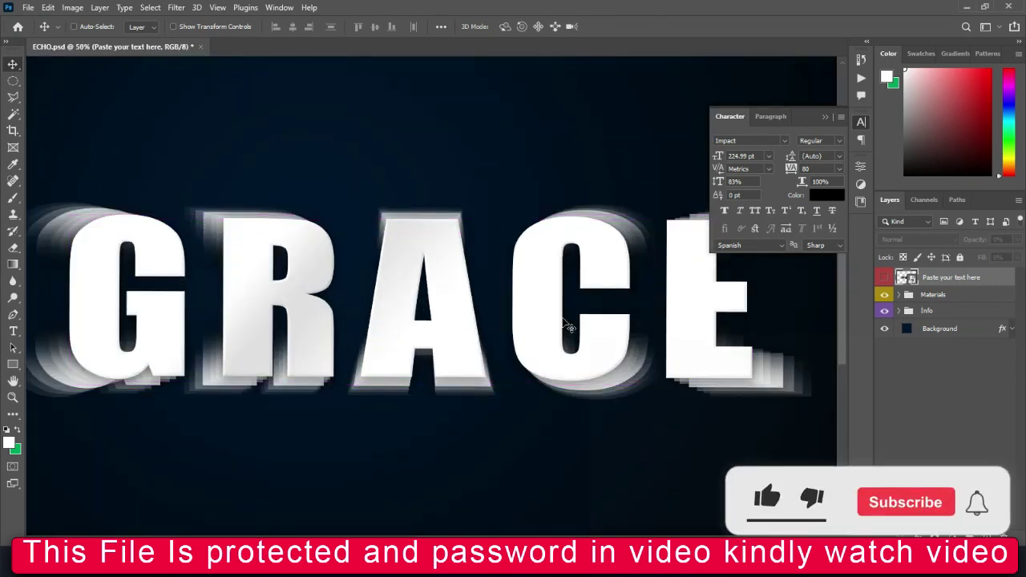
key(ctrl+minus)
key(ctrl+minus)
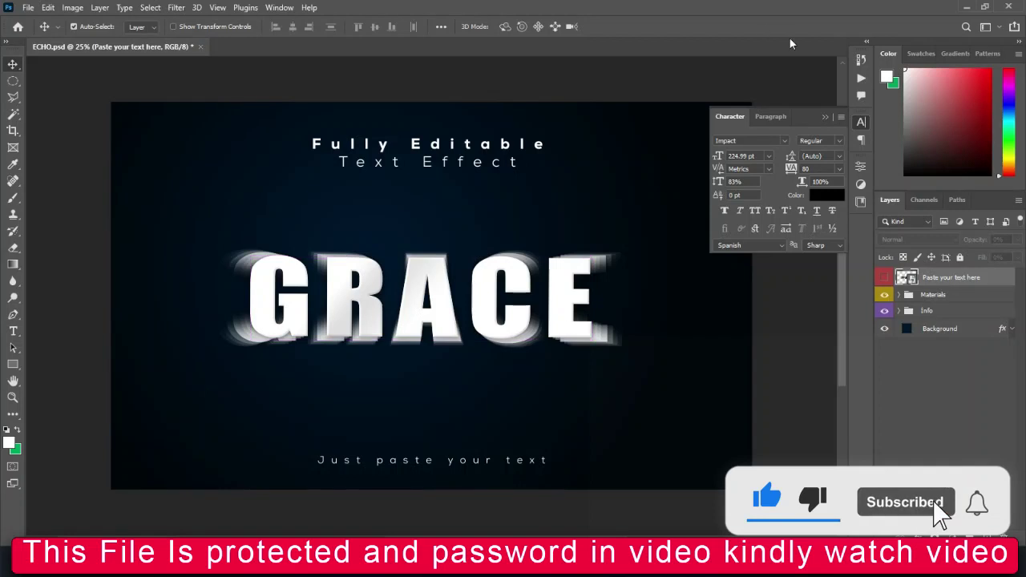
click(824, 117)
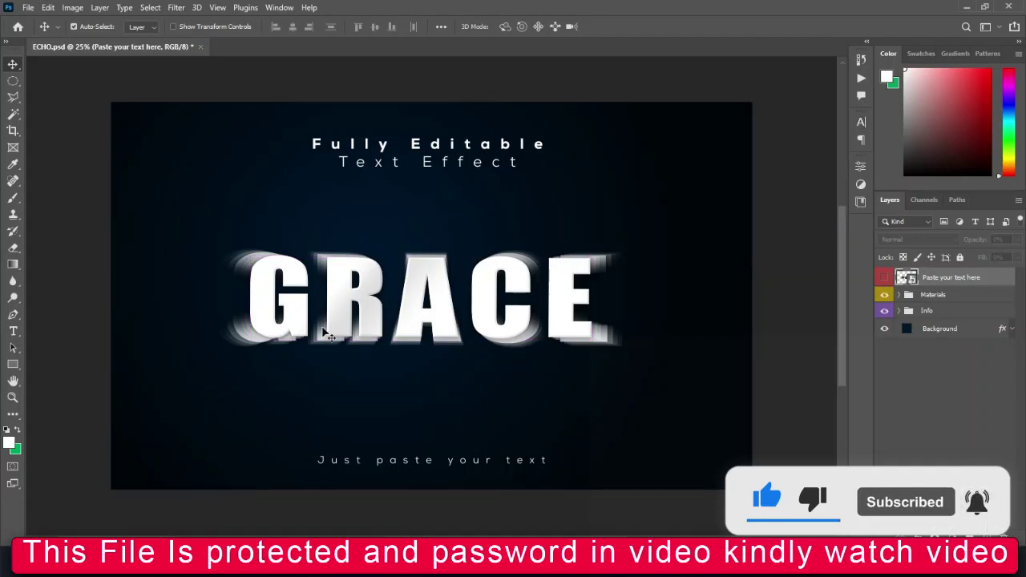
- Open Grid.psd from the bundle folder in File Explorer
click(428, 501)
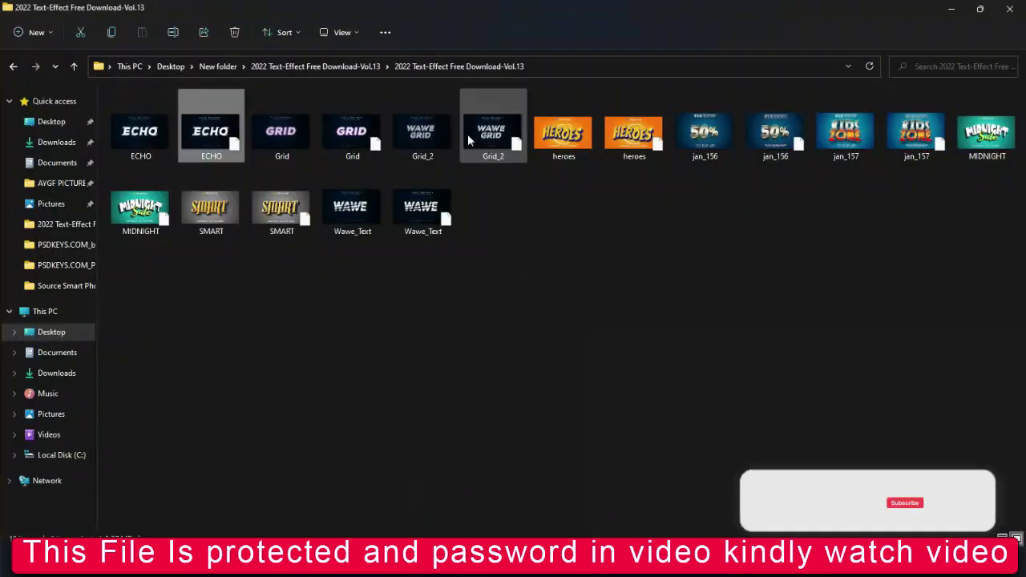
click(305, 138)
click(353, 138)
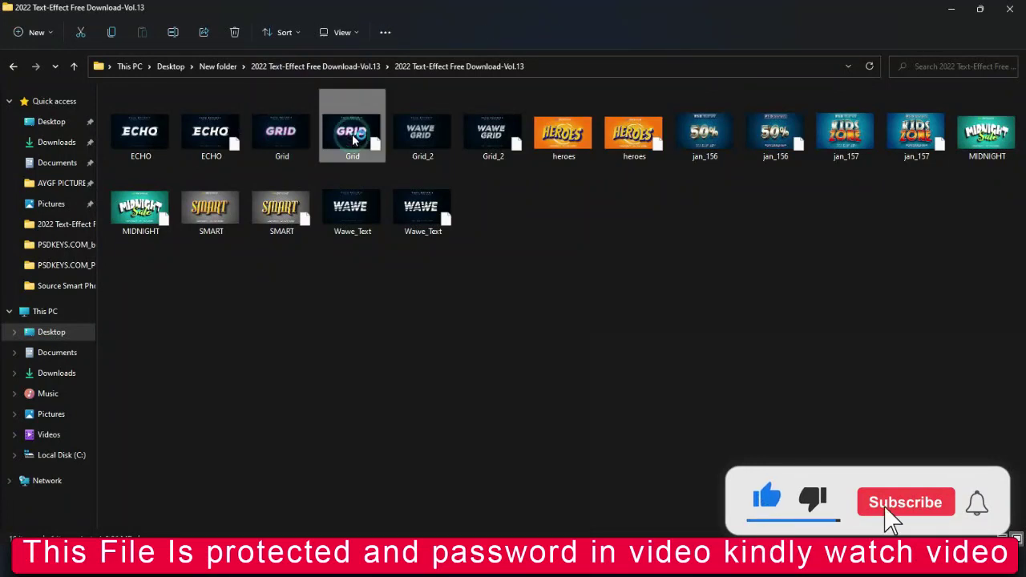
double_click(353, 139)
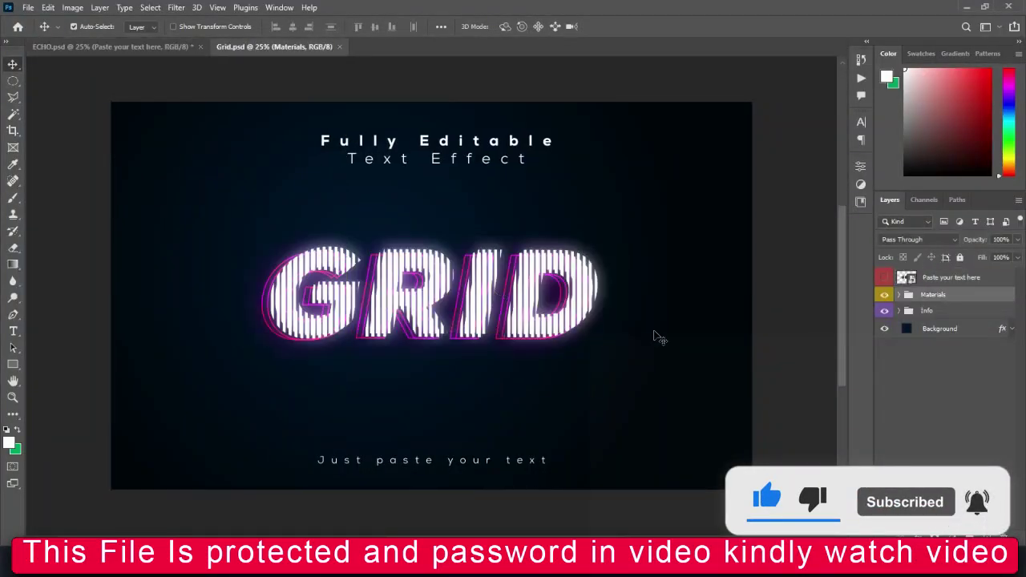
- In the Grid smart object, replace the missing font and retype the text as EFFECT
double_click(906, 277)
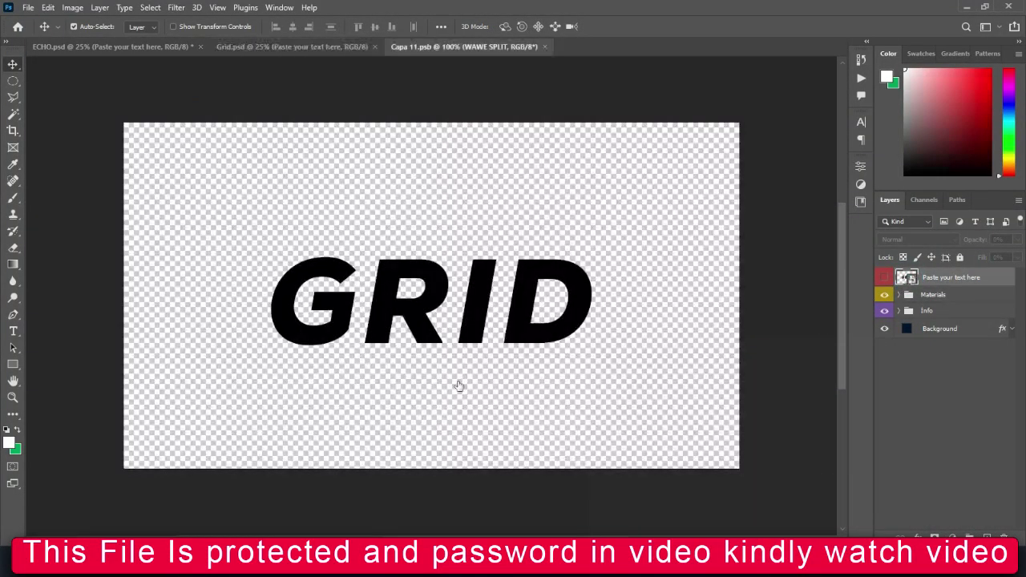
double_click(909, 277)
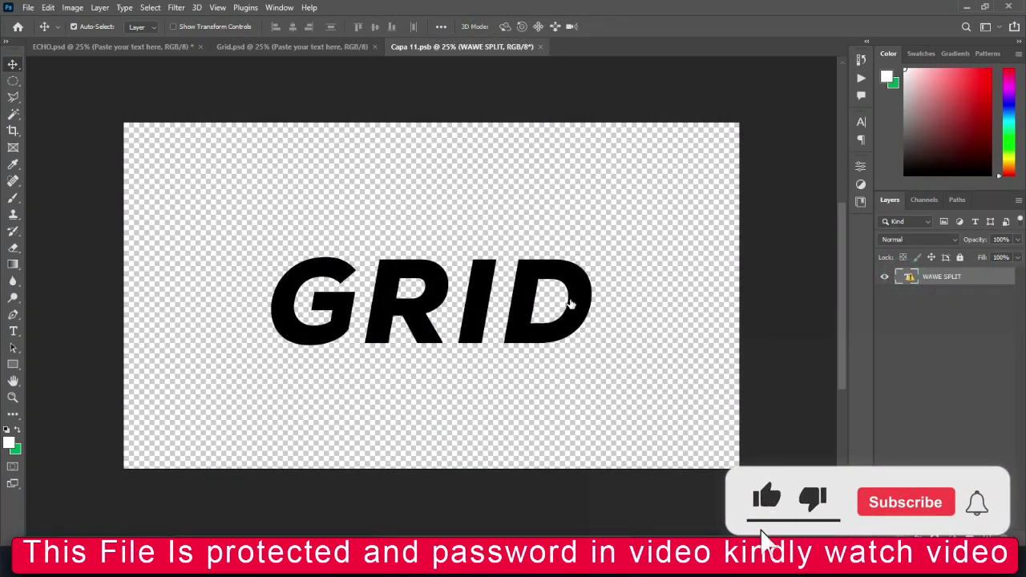
click(603, 263)
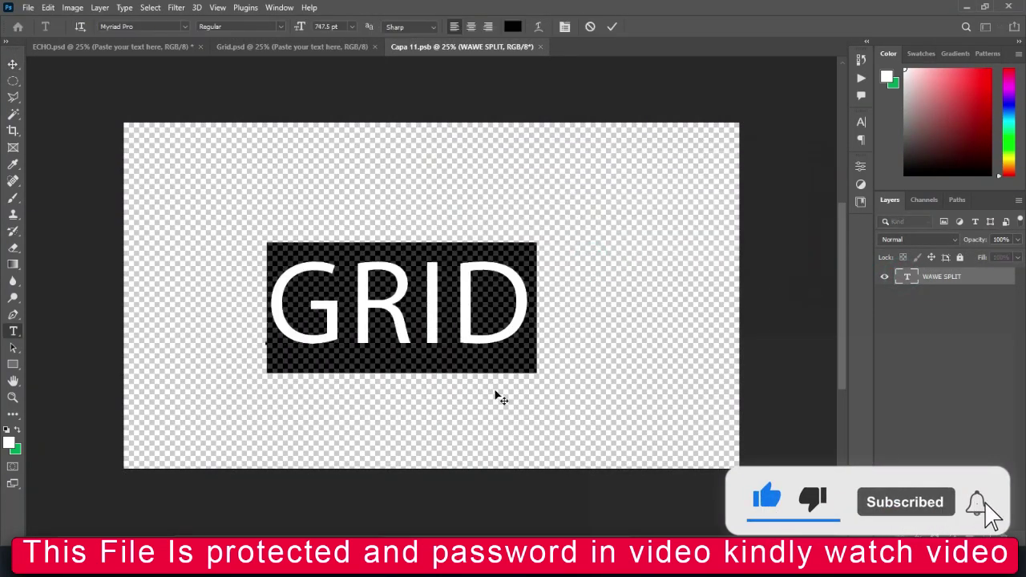
text(EFF)
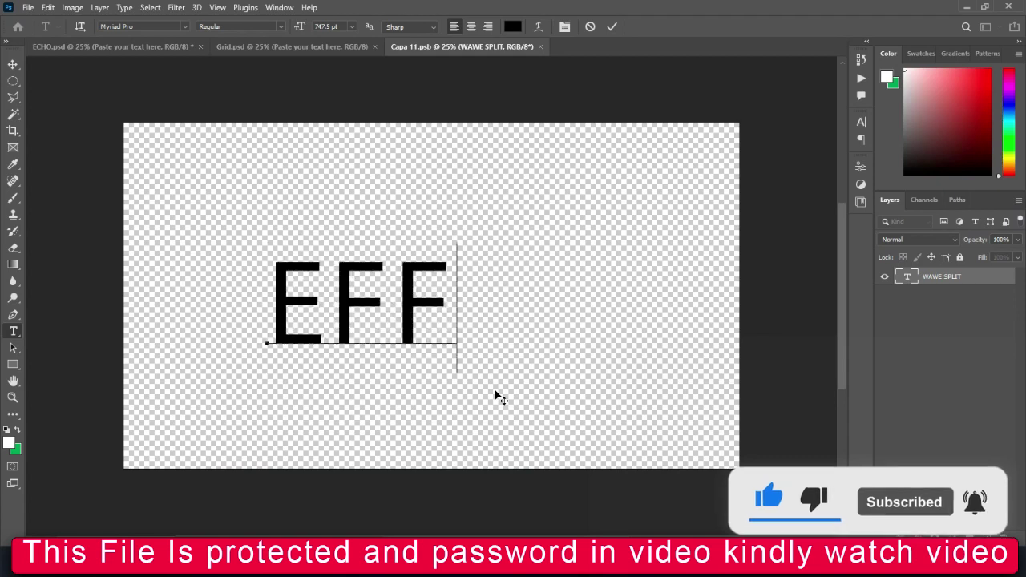
text(ECT)
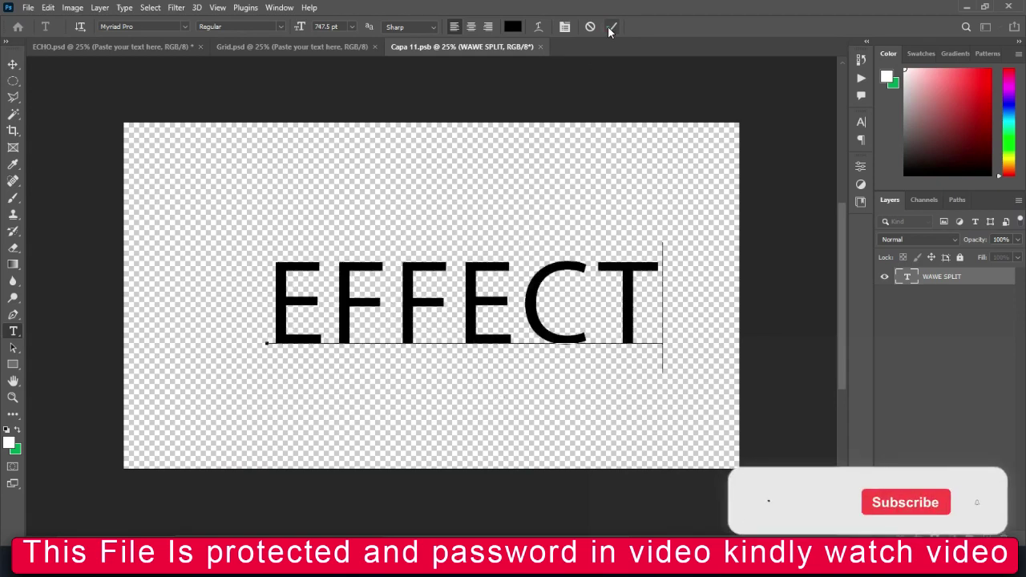
click(612, 27)
key(v)
- Set EFFECT in Impact at 88% vertical scale and save the smart object
click(861, 122)
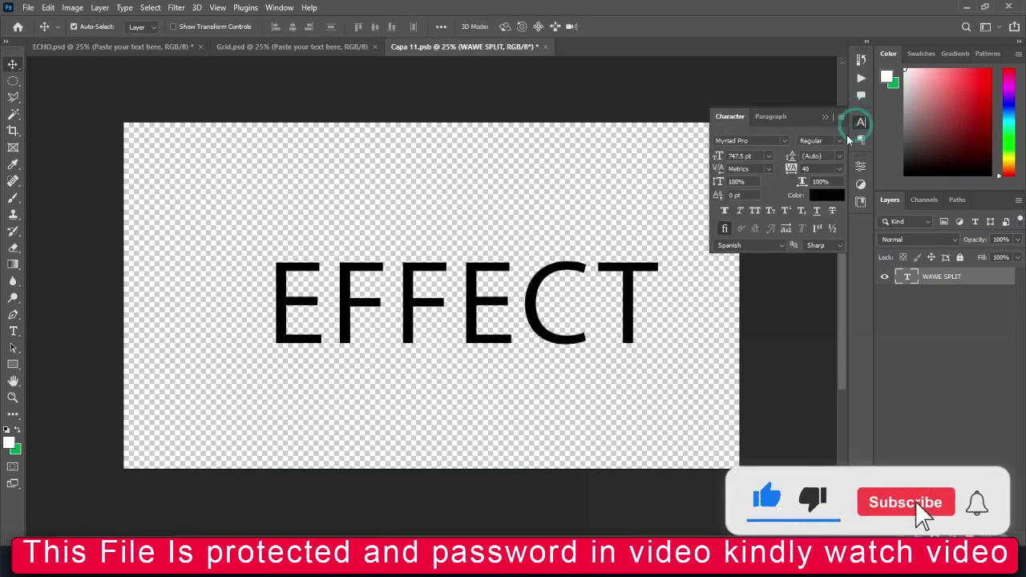
click(784, 141)
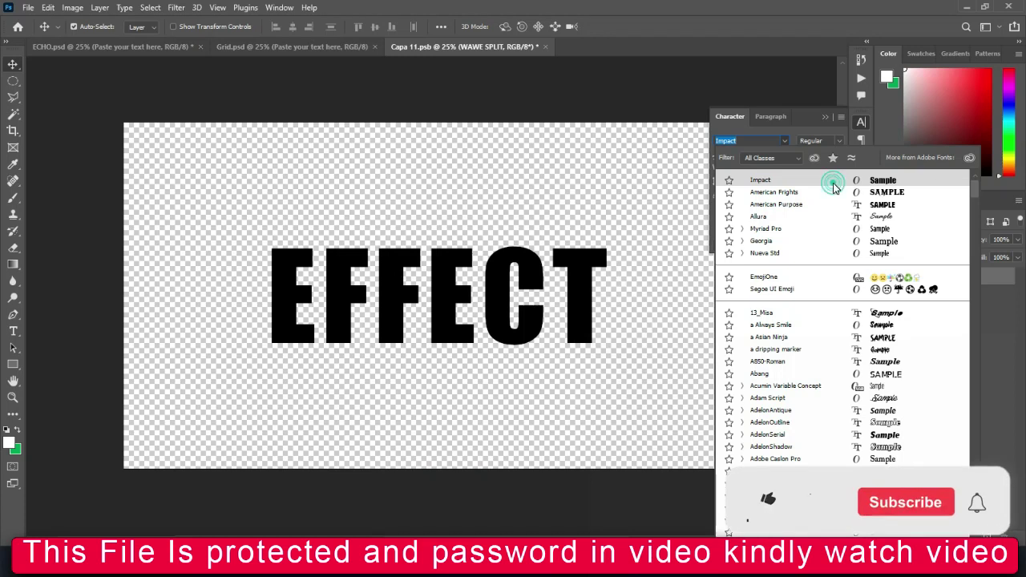
click(768, 181)
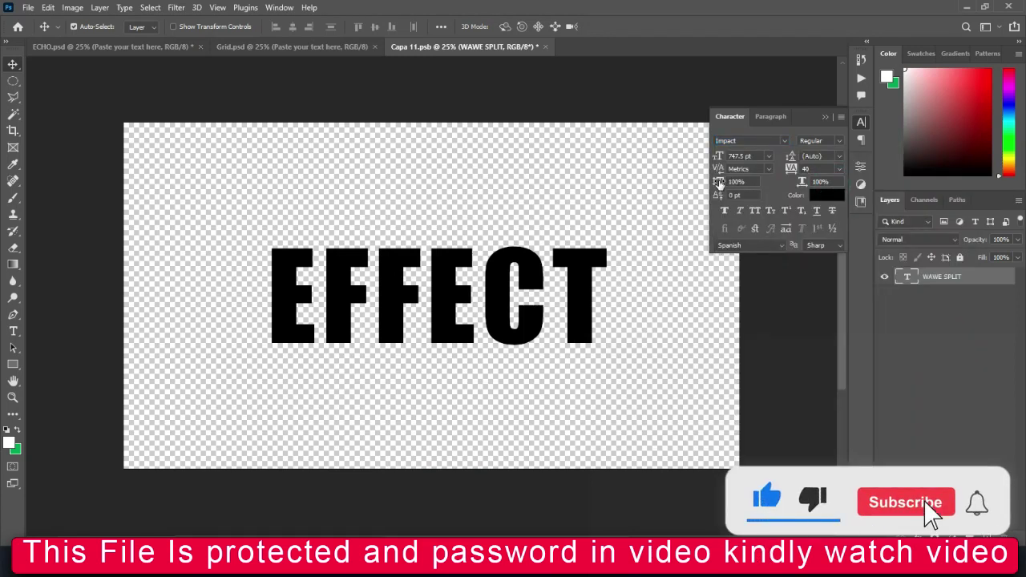
drag(719, 183, 708, 181)
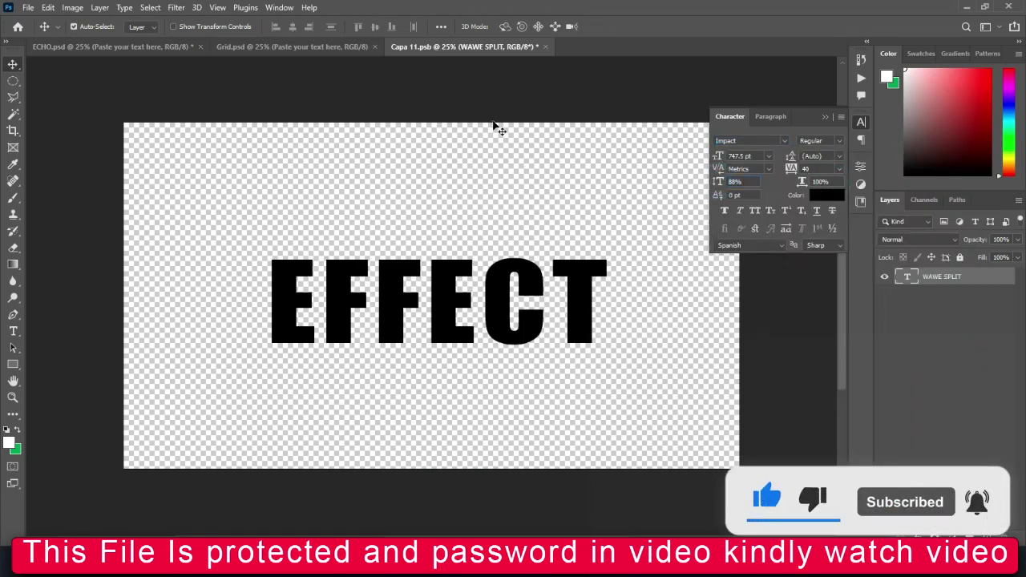
click(548, 47)
click(450, 207)
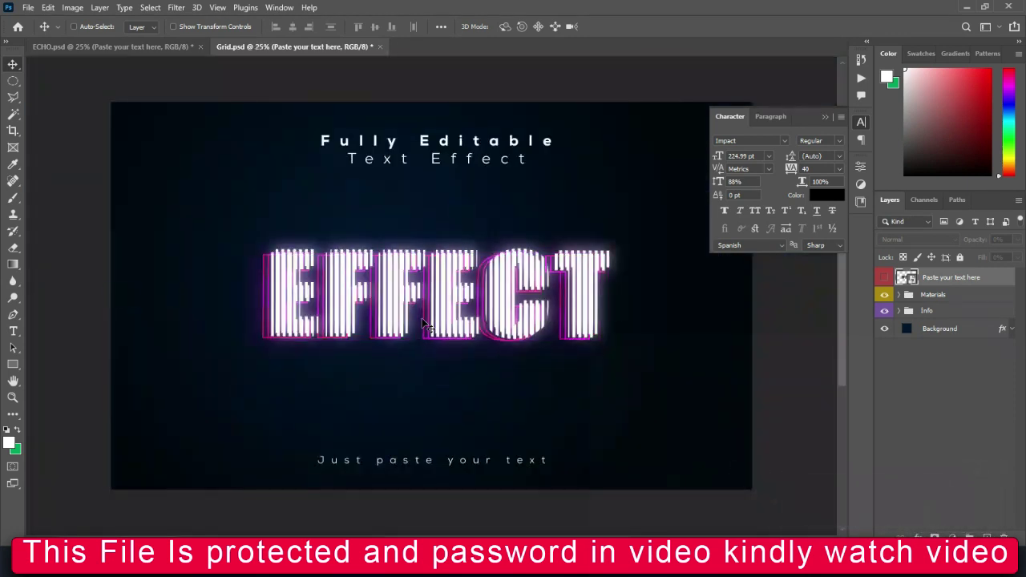
scroll(425, 322, down, 1)
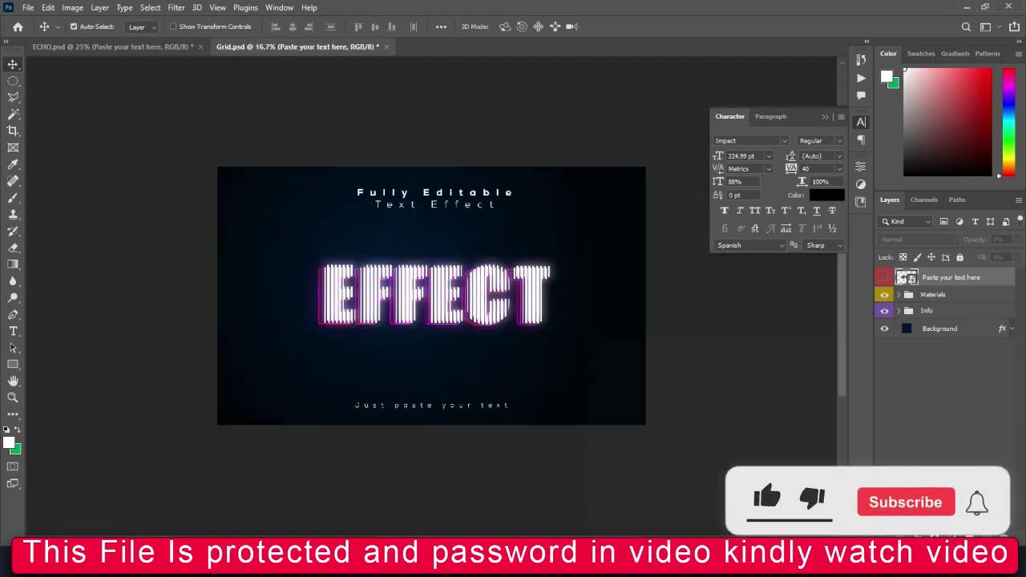
- Open heroes.psd from the 2022 bundle folder in File Explorer
click(423, 505)
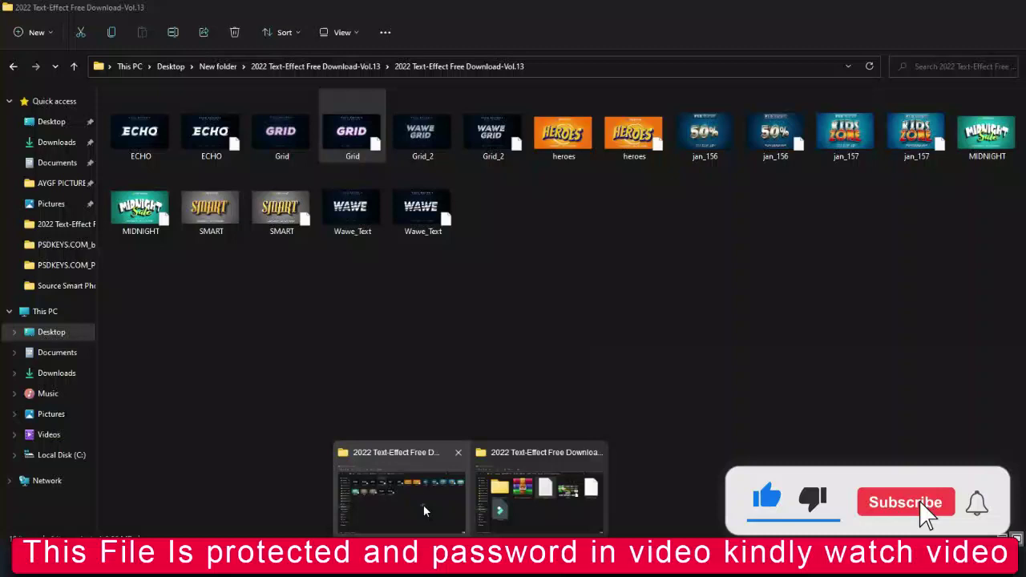
double_click(517, 136)
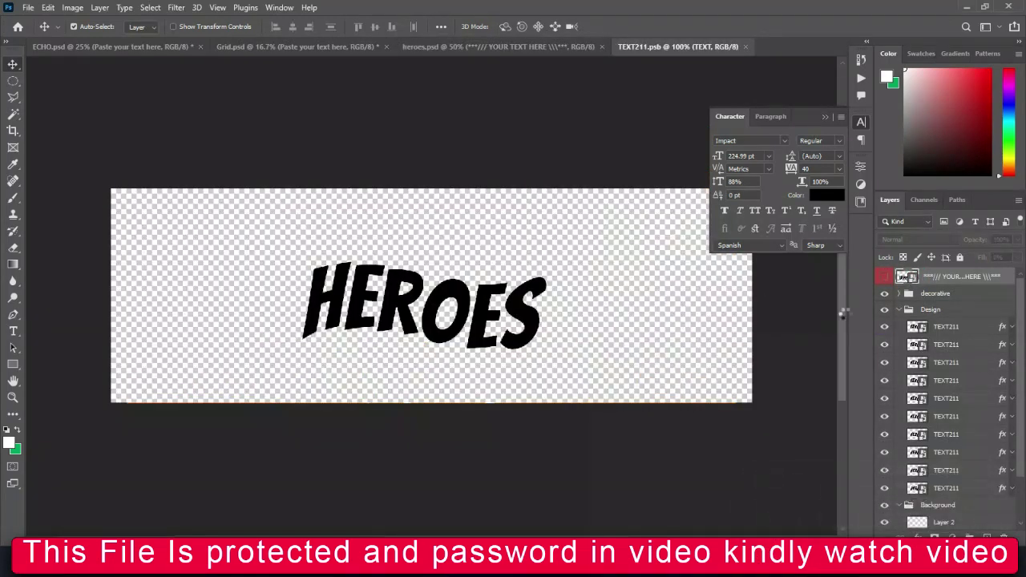
- Replace the missing font and change the HEROES text to GRAPHICS
double_click(901, 277)
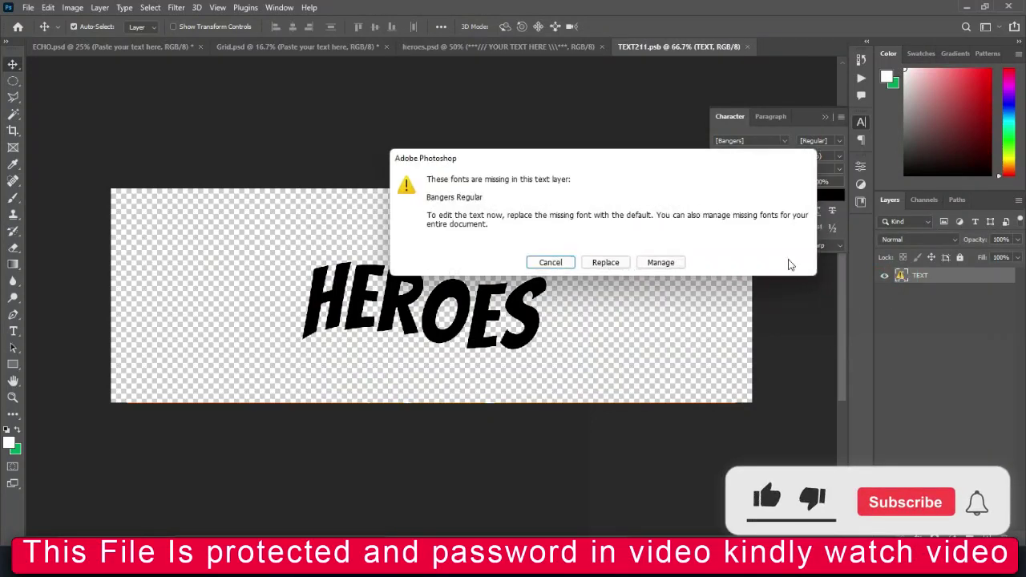
click(598, 269)
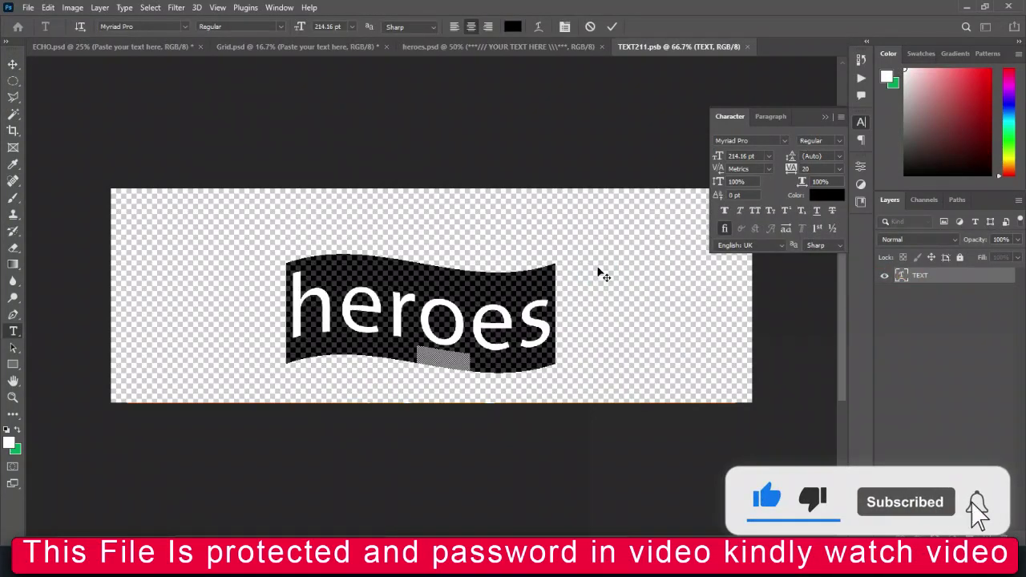
text(GR)
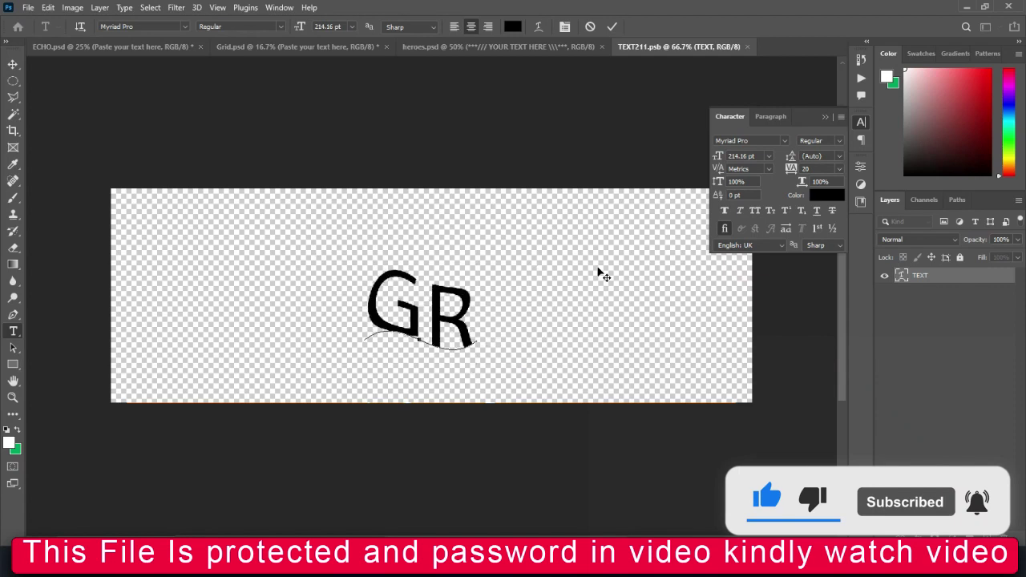
text(APHICS)
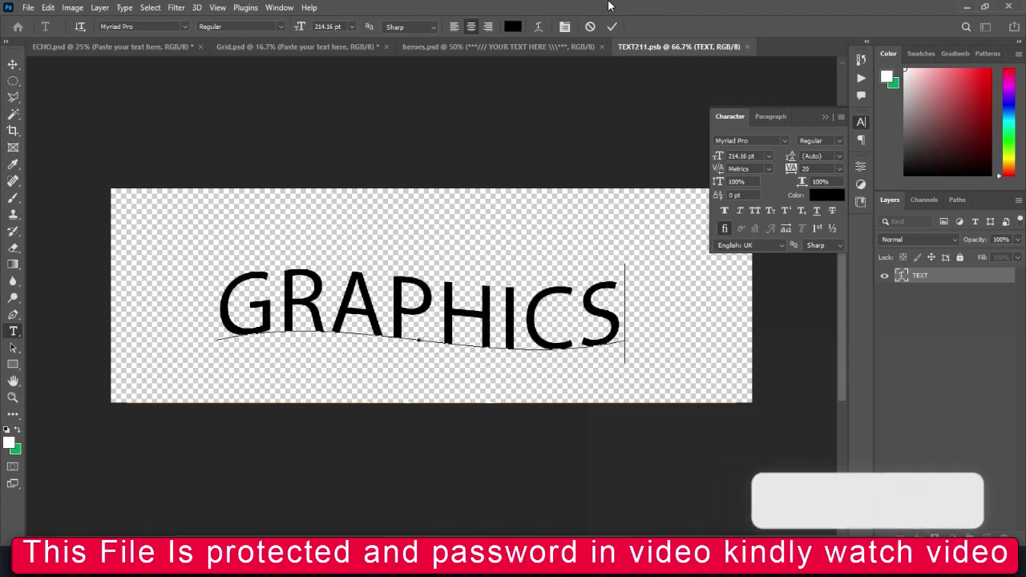
click(611, 27)
- Set GRAPHICS in Impact and save TEXT211.psb back into the heroes poster
click(786, 141)
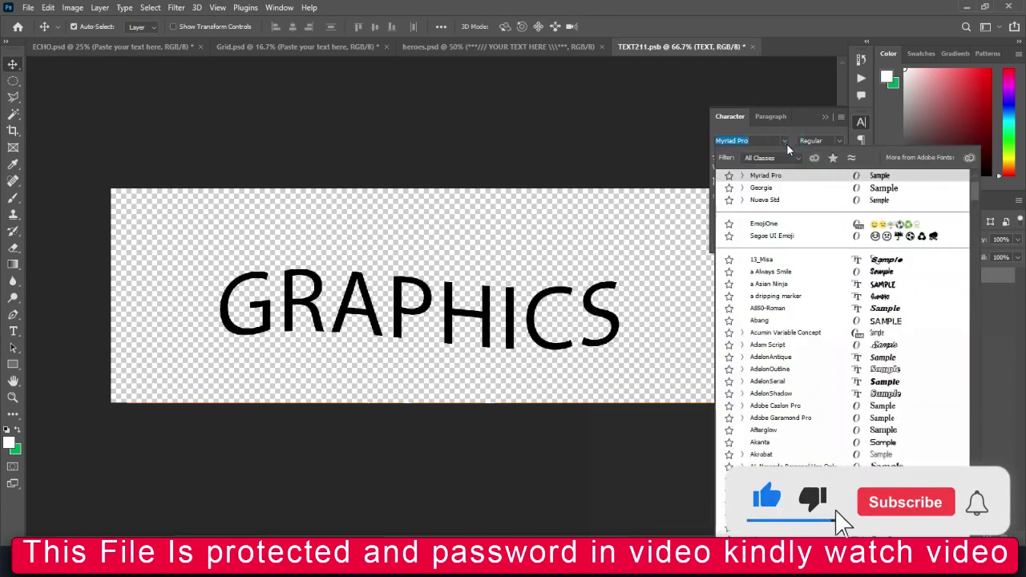
scroll(842, 208, up, 2)
key(Up)
key(Up)
key(Up)
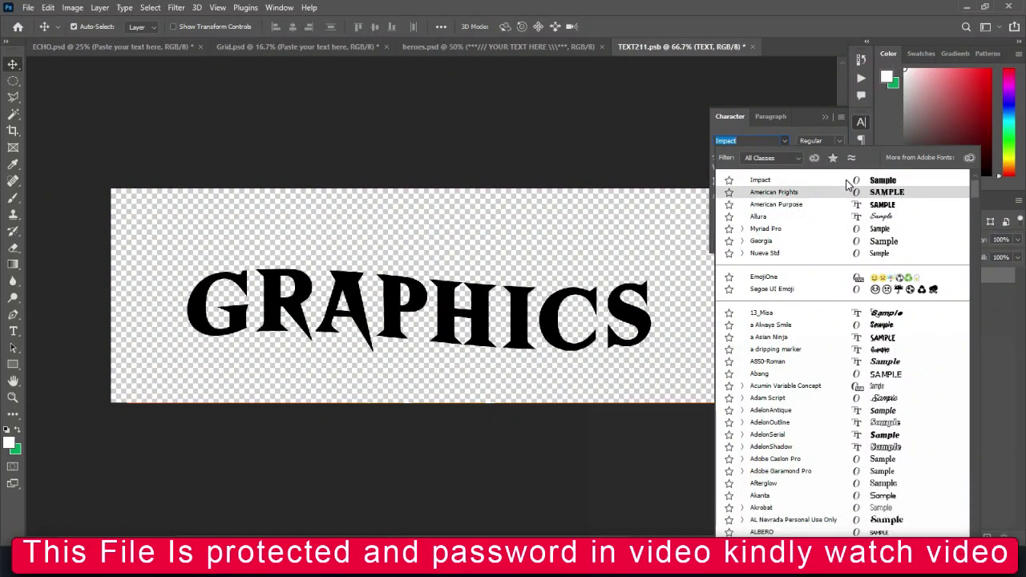
click(850, 181)
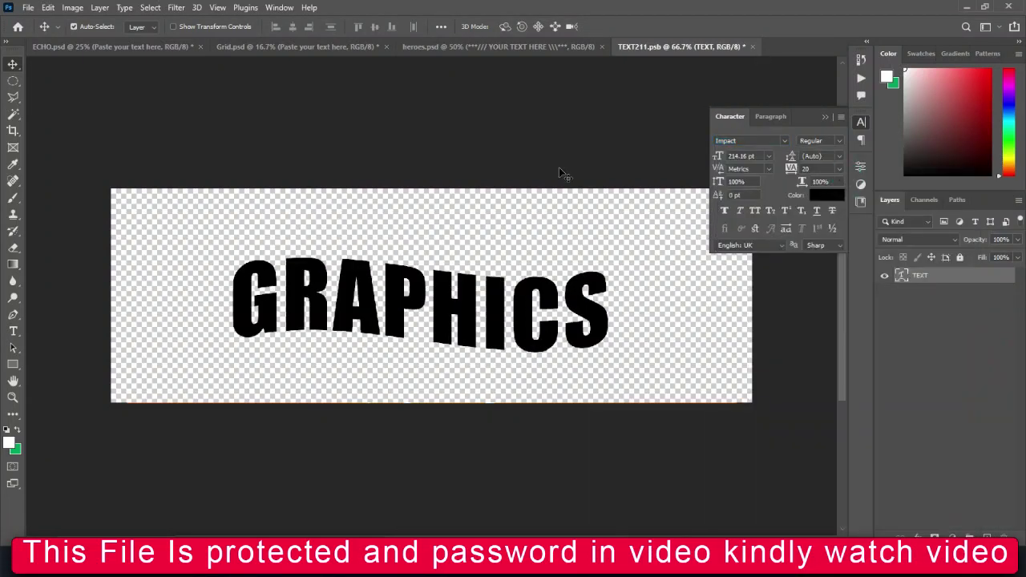
click(753, 46)
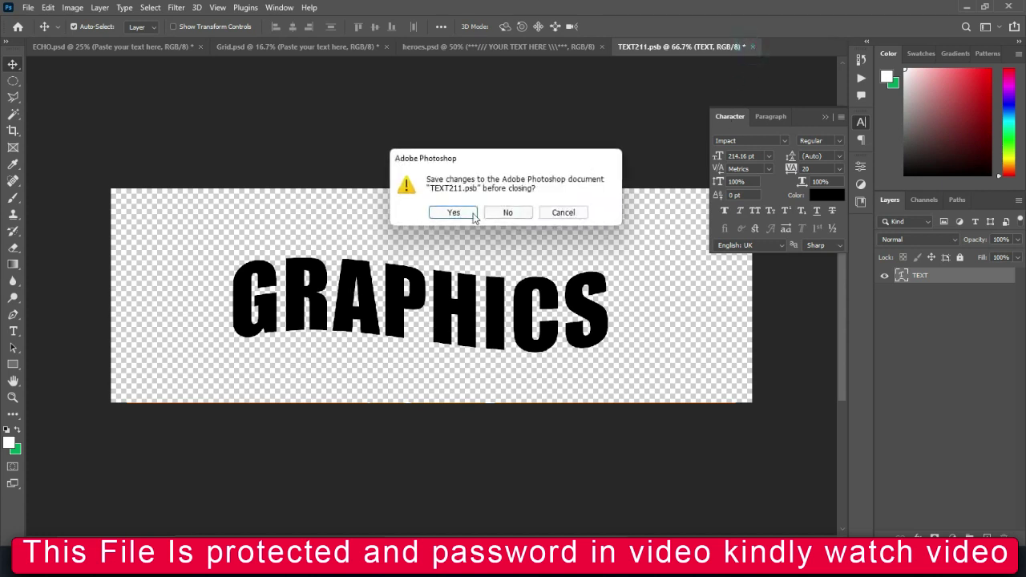
click(462, 211)
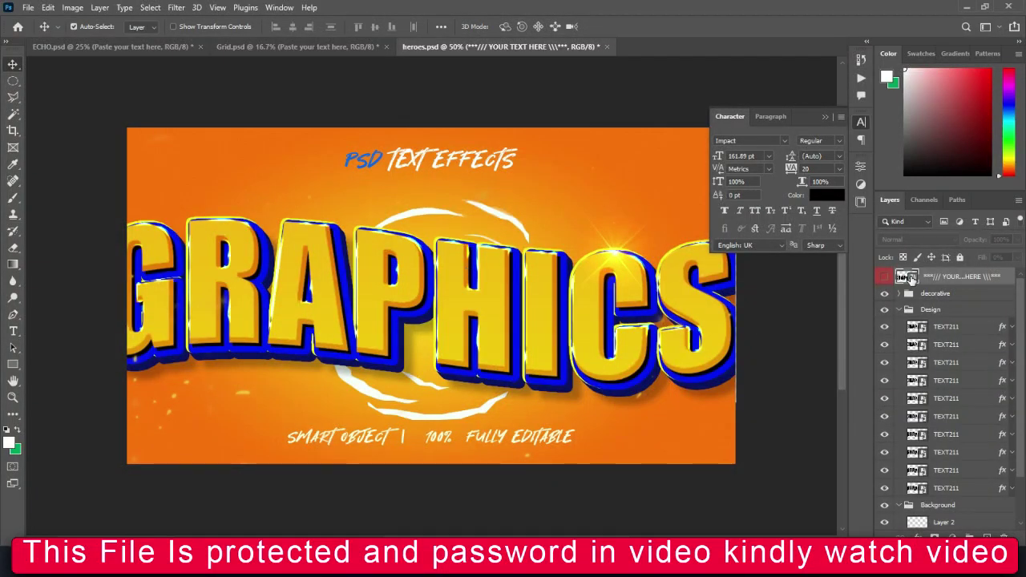
- Reduce the GRAPHICS font size to 162 pt and save the smart object
double_click(910, 277)
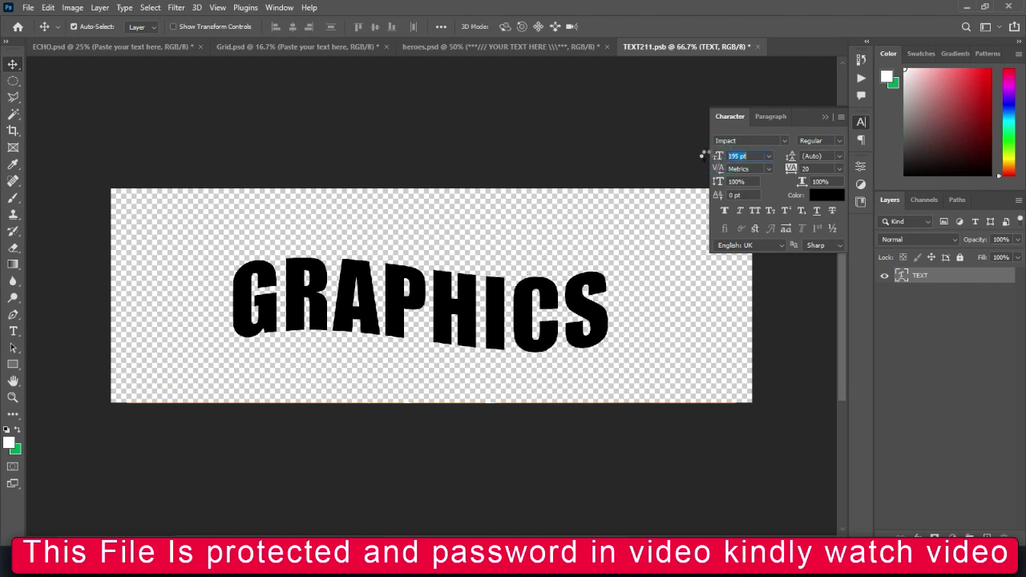
key(Down)
drag(705, 155, 682, 158)
click(759, 48)
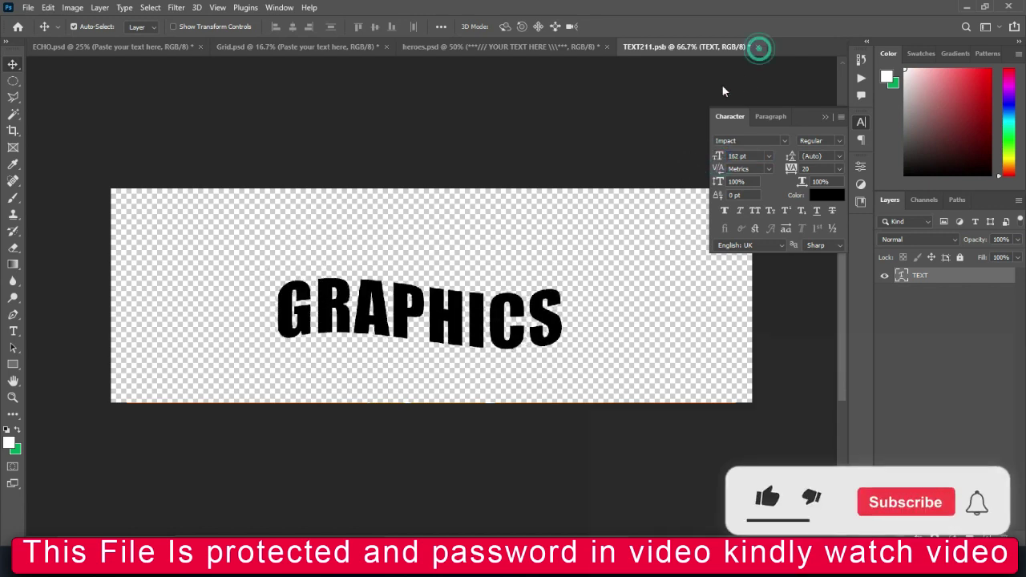
click(455, 212)
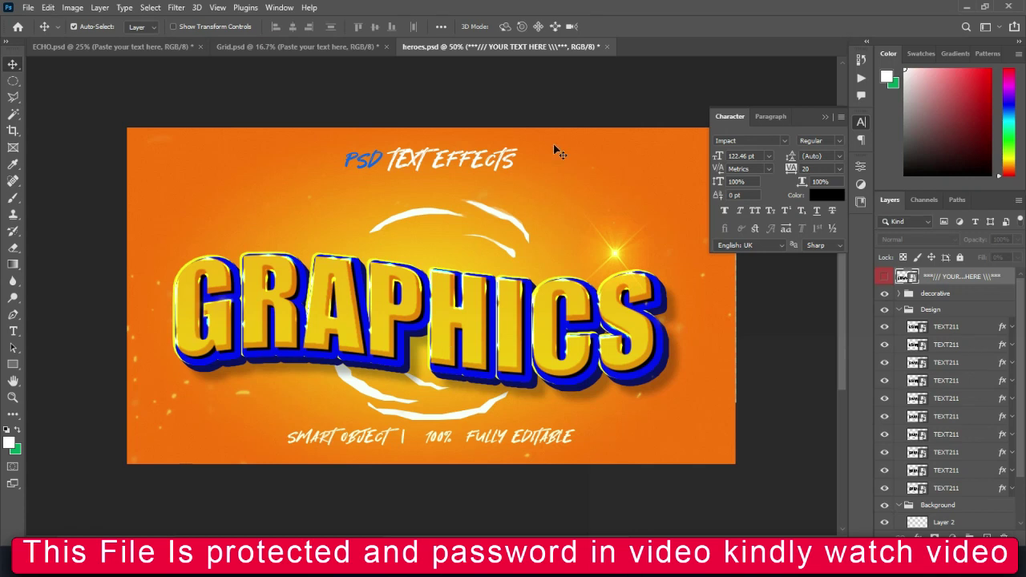
- Nudge the Light flare down-right and Alt-drag a Light copy to GRAPHICS' left side
click(619, 256)
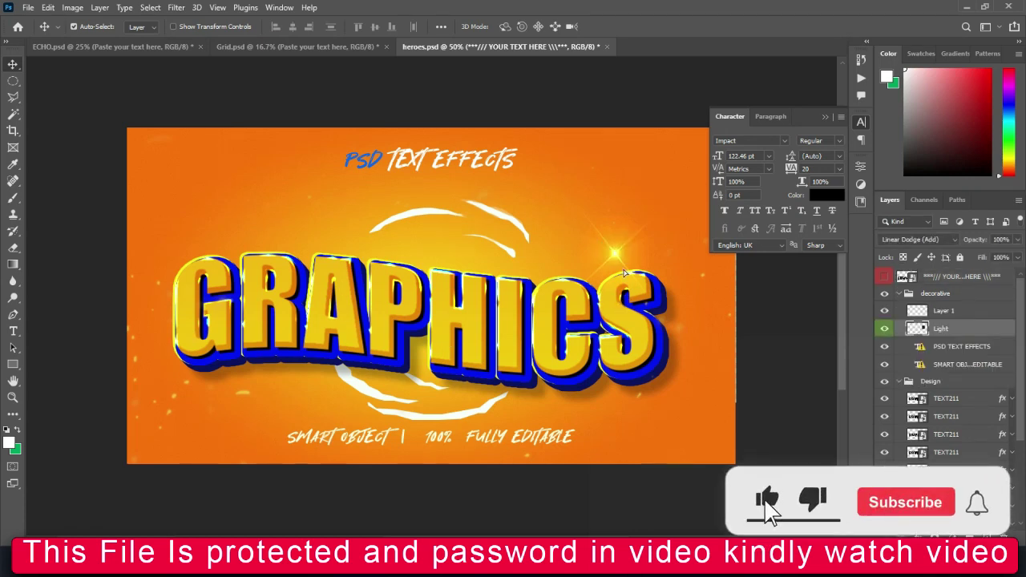
drag(625, 273, 647, 291)
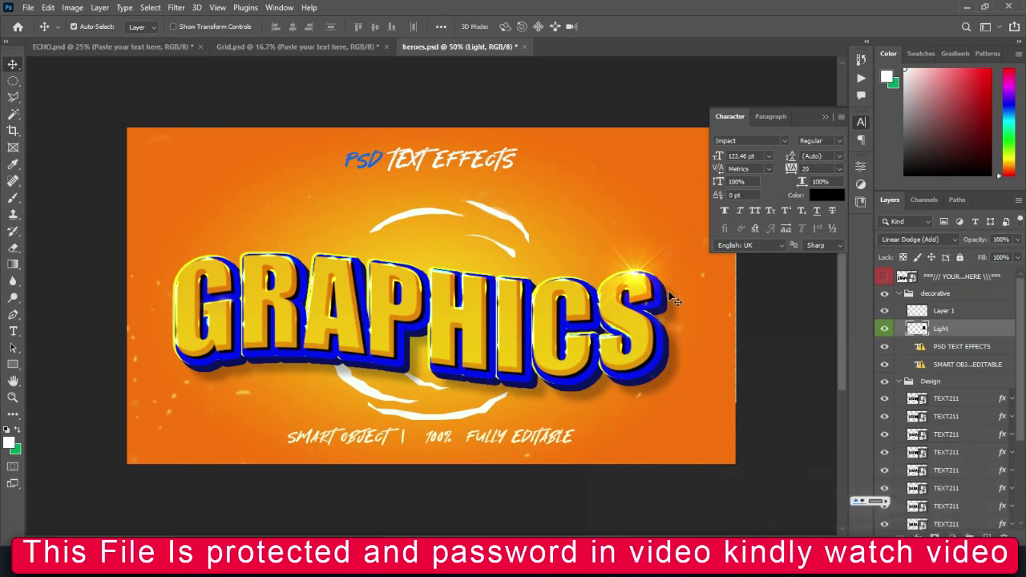
mouse_move(674, 299)
mouse_down()
mouse_move(573, 271)
mouse_move(200, 262)
mouse_up()
click(825, 117)
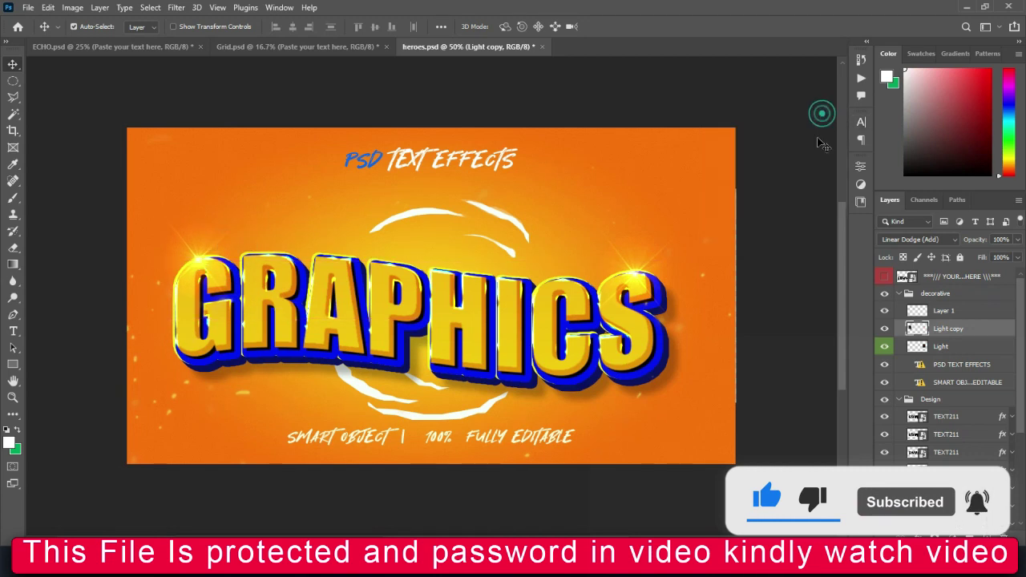
key(ctrl+plus)
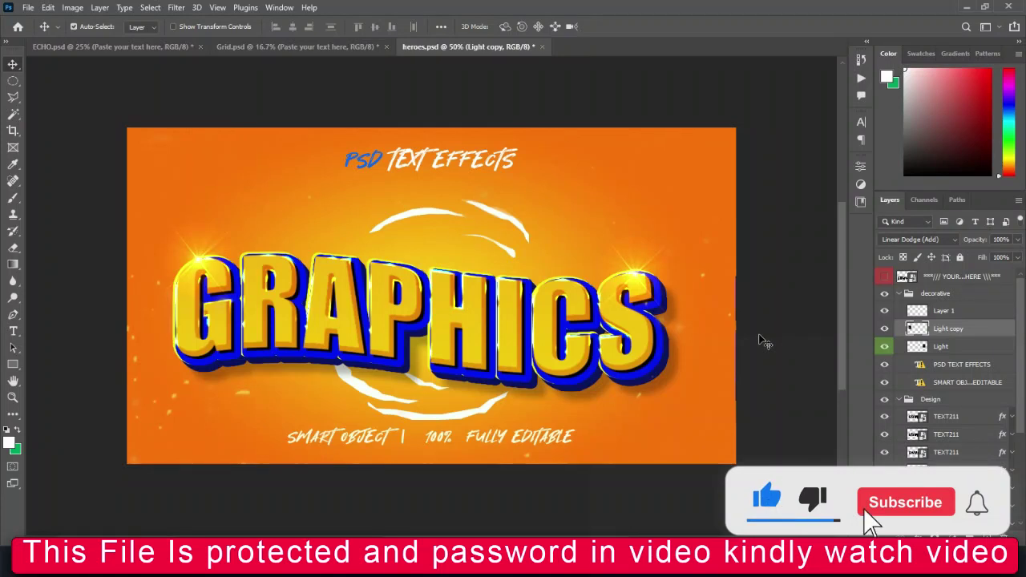
click(73, 27)
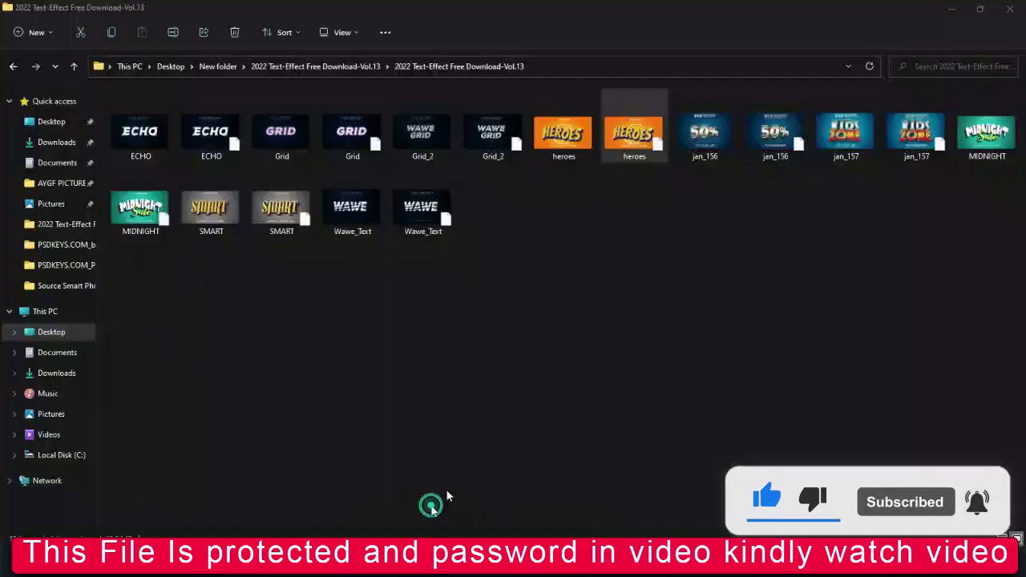
- Open the jan_156 file, then Wawe_Text.psd, from the 2022 bundle folder
click(706, 138)
click(775, 137)
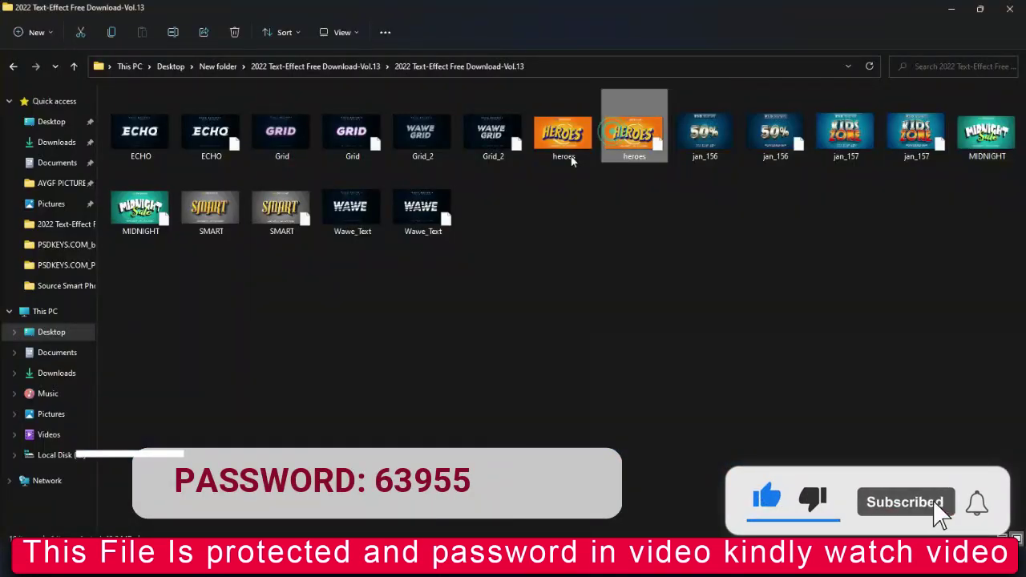
click(412, 218)
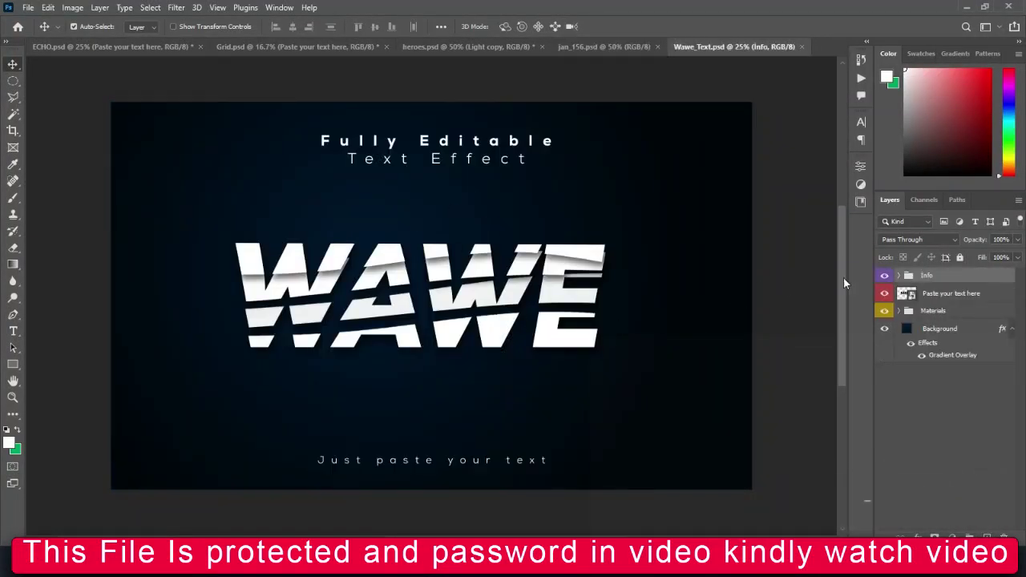
- In the Paste your text here smart object, replace the missing font and retype WAWE as WAVE
double_click(906, 293)
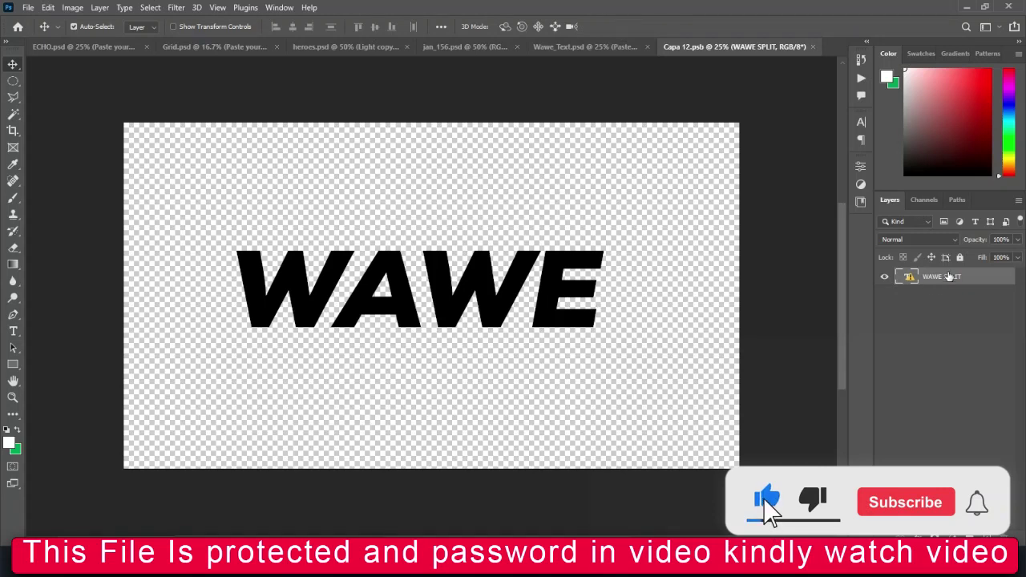
double_click(909, 277)
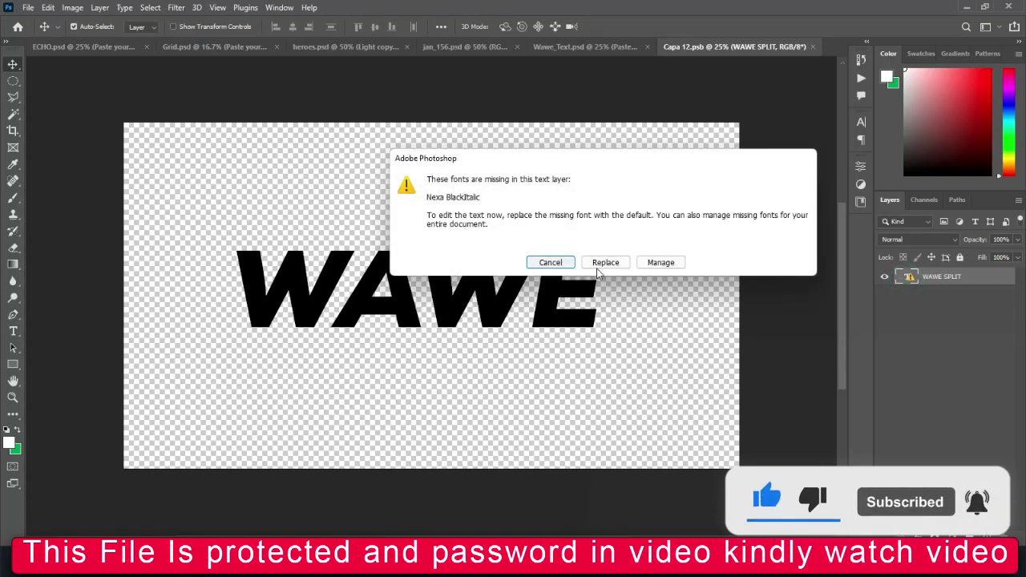
click(607, 263)
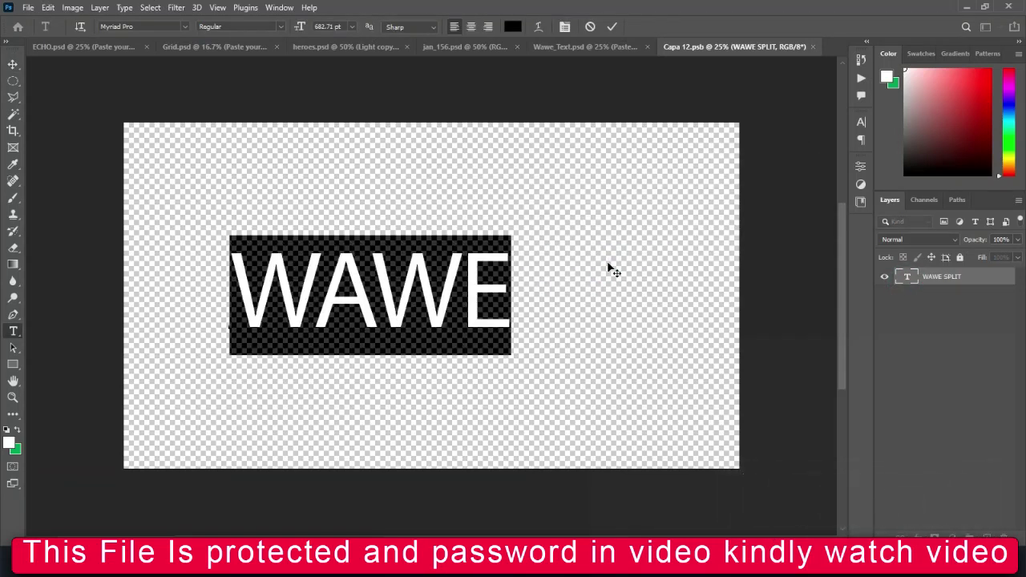
key(Right)
key(BackSpace)
key(BackSpace)
text(K)
key(BackSpace)
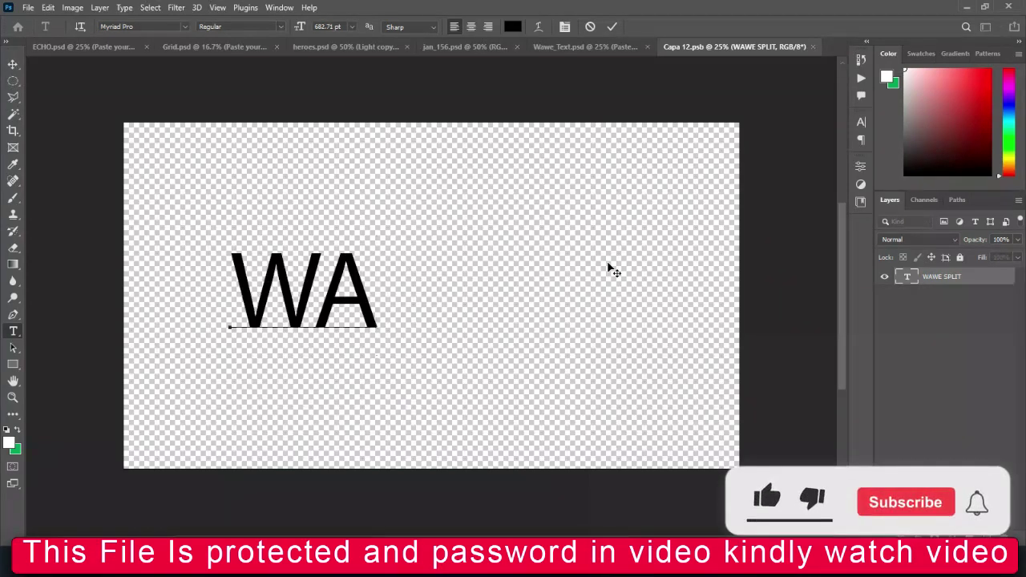
text(VE)
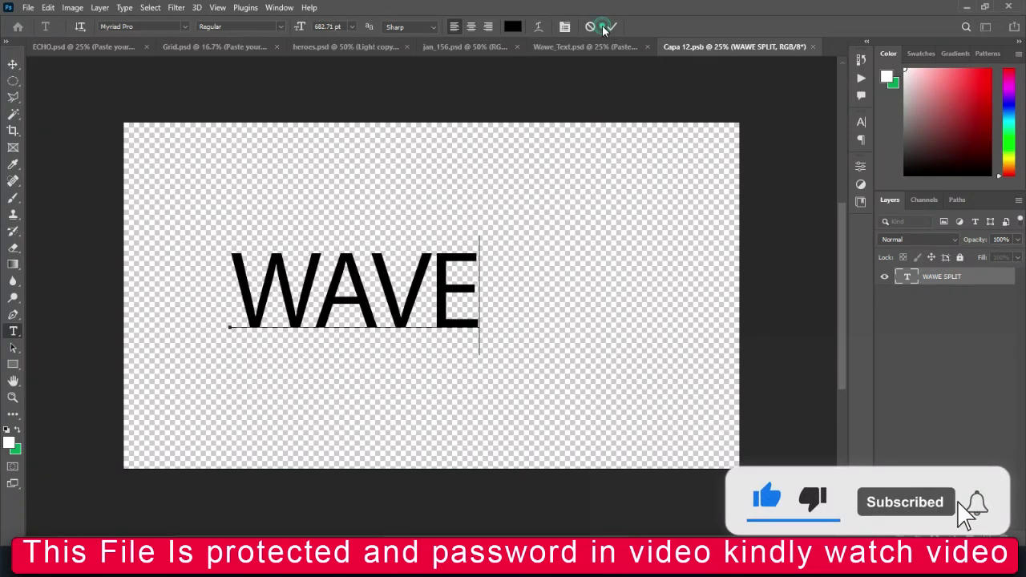
key(Escape)
key(v)
- Set WAVE in American Purpose, shift it slightly right, and save it into the poster
click(861, 121)
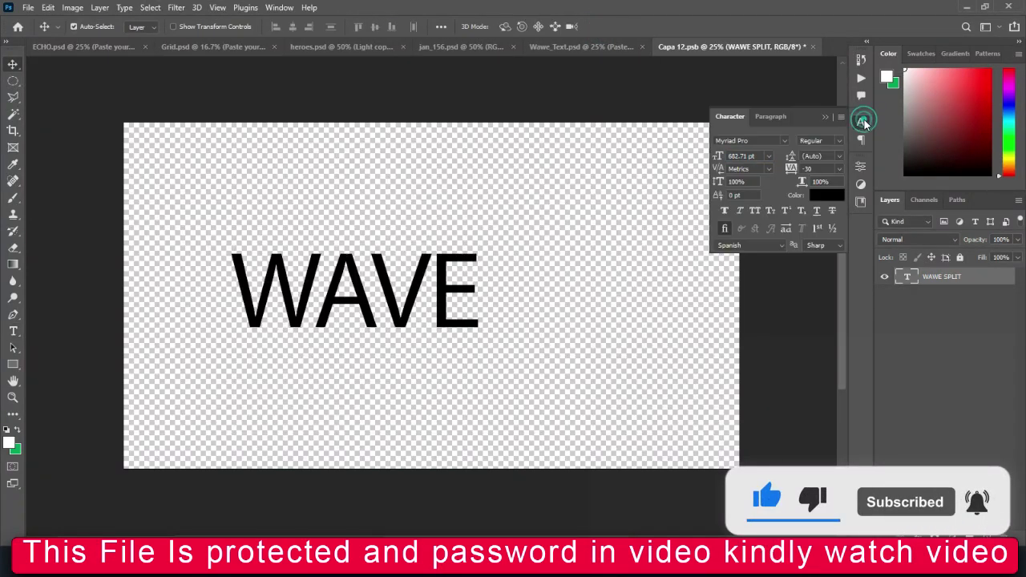
click(781, 142)
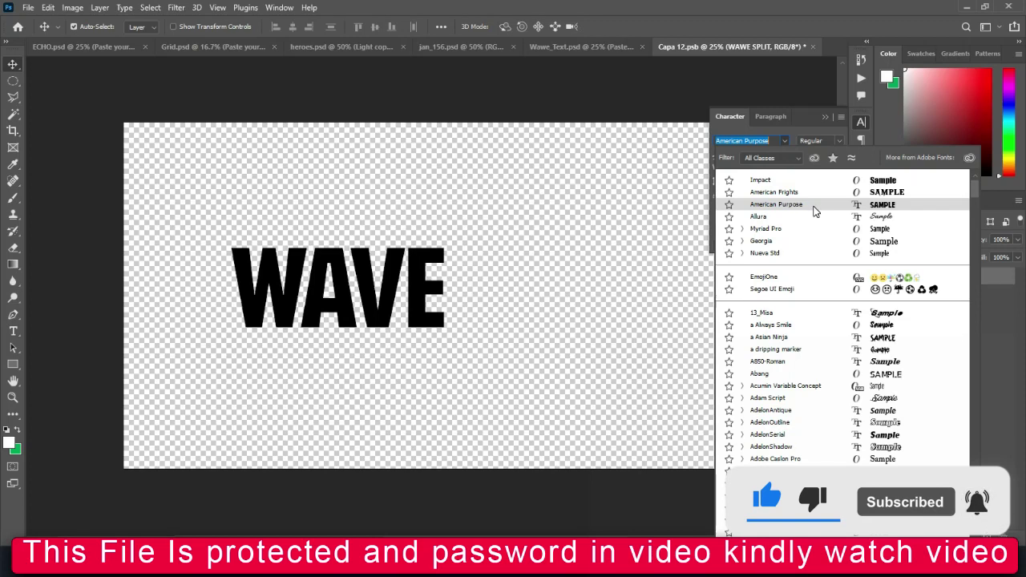
click(815, 207)
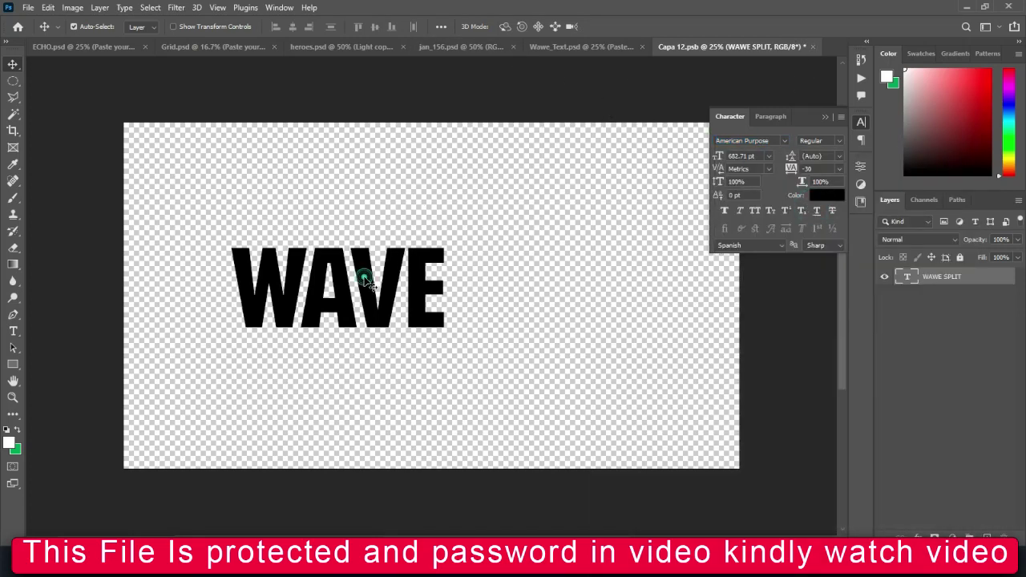
drag(364, 279, 411, 279)
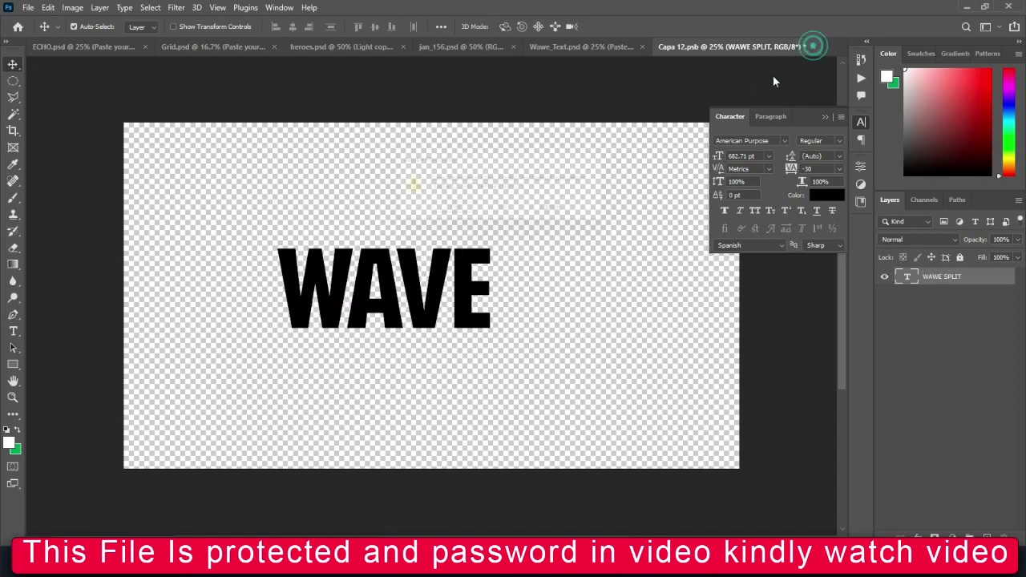
click(451, 208)
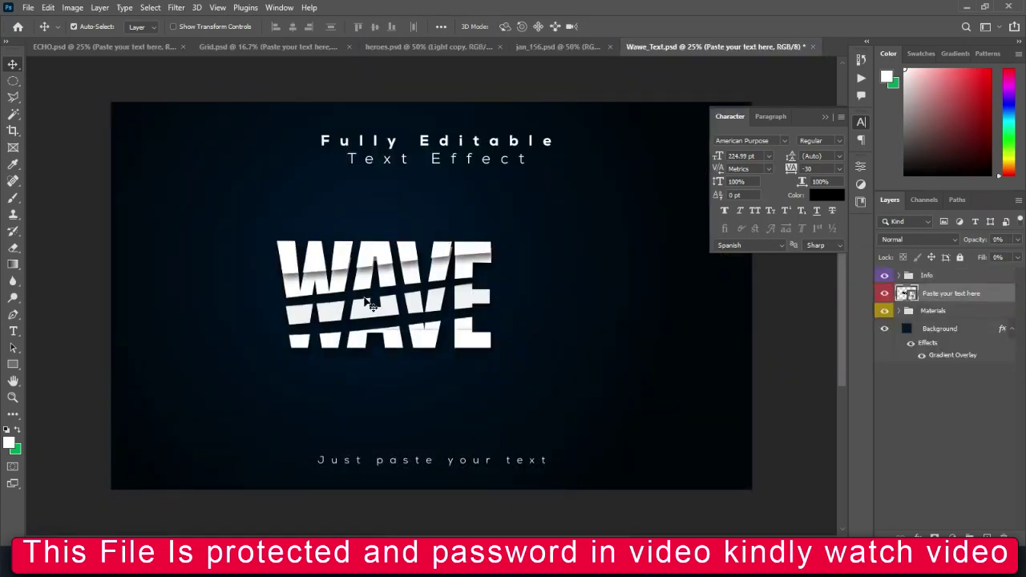
key(ctrl+plus)
key(ctrl+plus)
key(ctrl+plus)
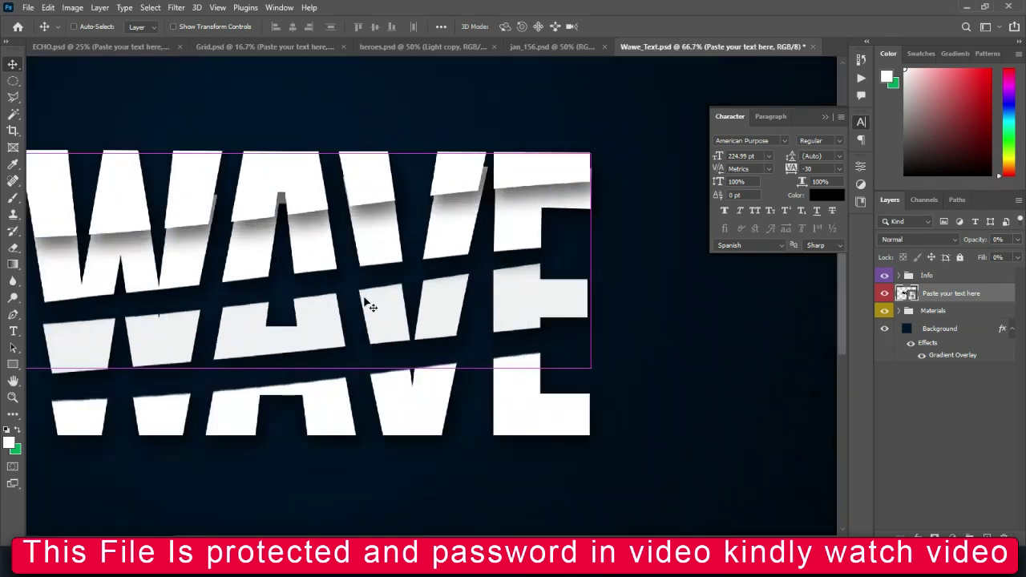
key(ctrl+minus)
key(ctrl+minus)
key(ctrl+minus)
key(ctrl+0)
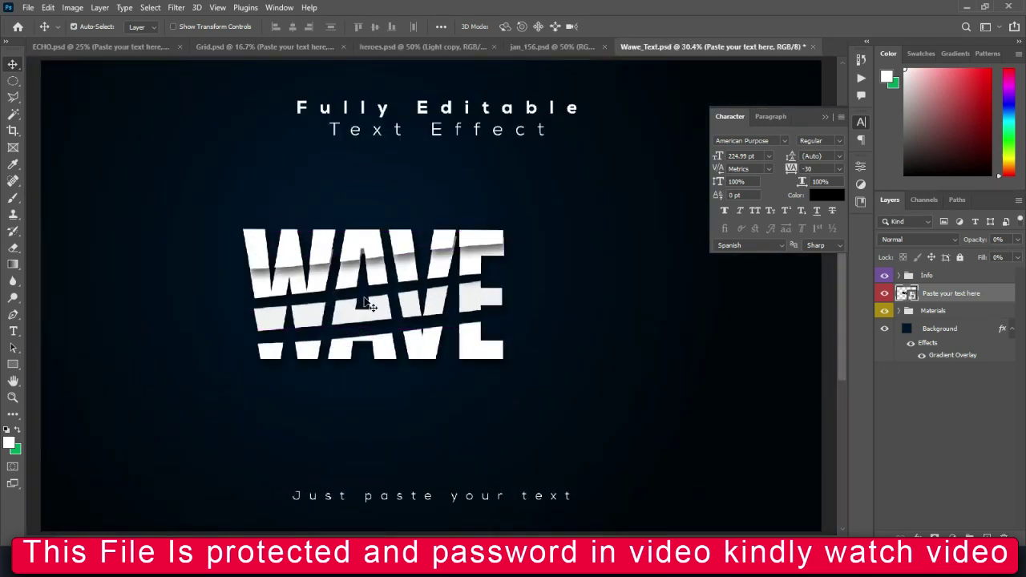
- Select all bundle files, view their Properties, then go up toward New folder
click(445, 499)
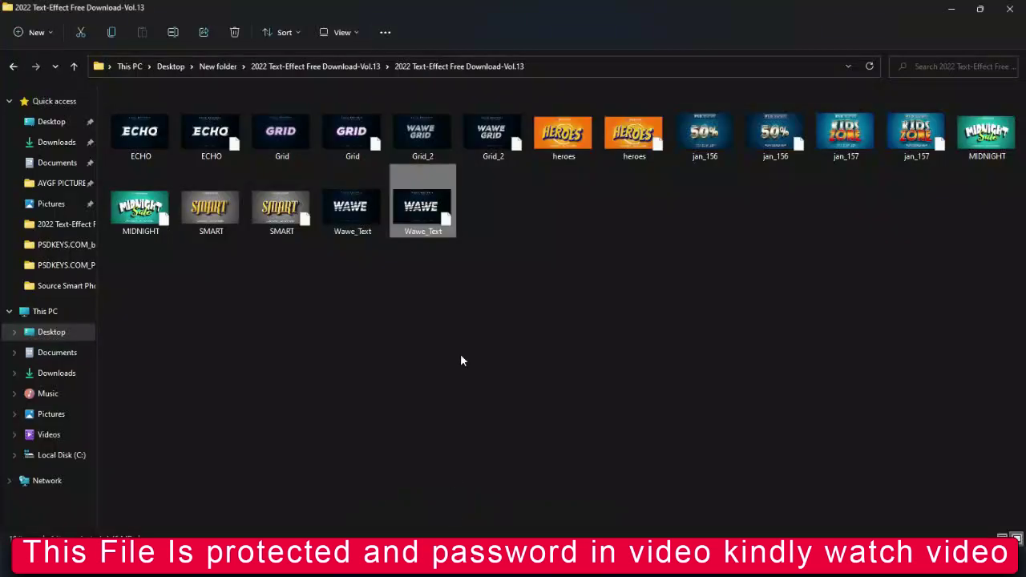
key(ctrl+a)
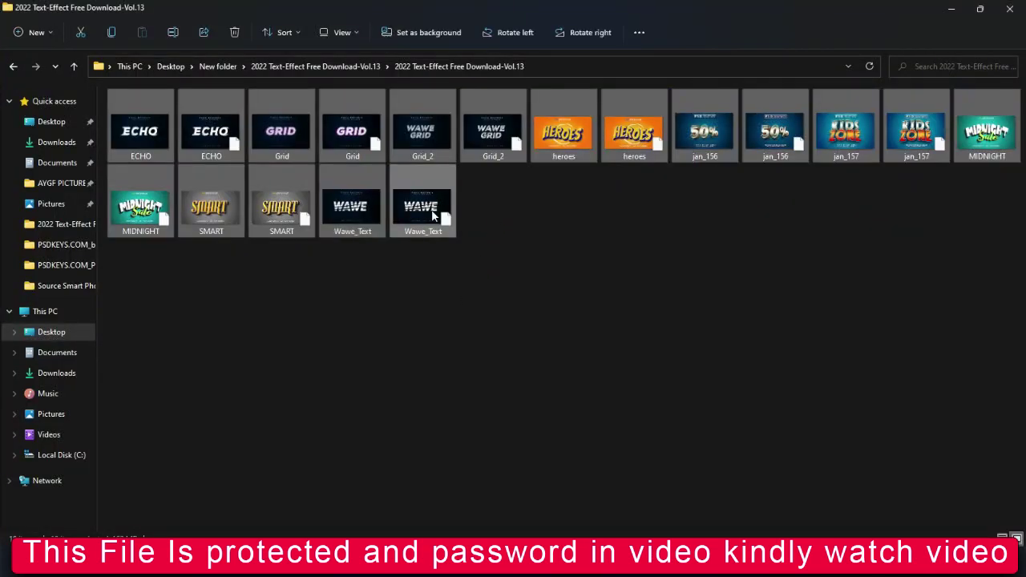
right_click(433, 217)
click(461, 322)
click(529, 525)
key(alt+Up)
key(alt+Up)
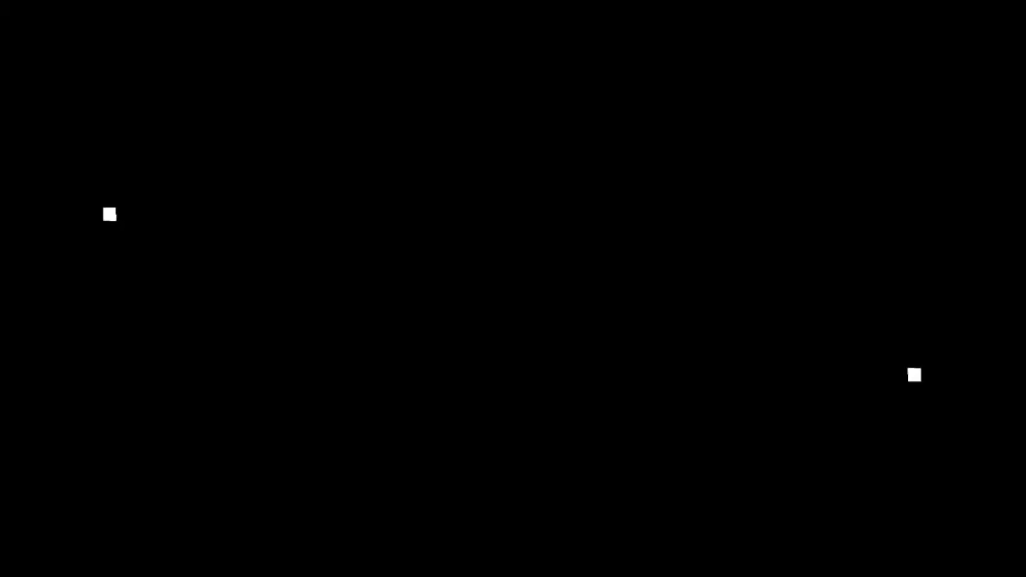